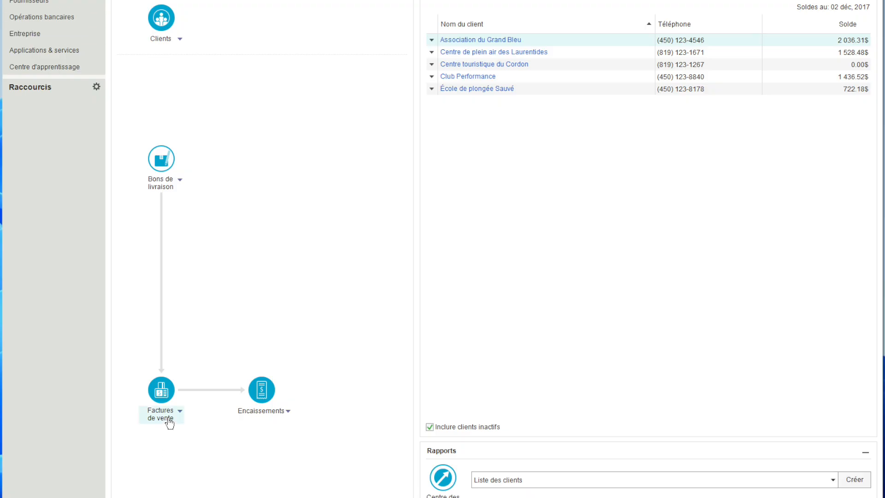
{"action": "mouse_move", "coordinate": [176, 424]}
{"action": "left_click", "coordinate": [180, 411]}
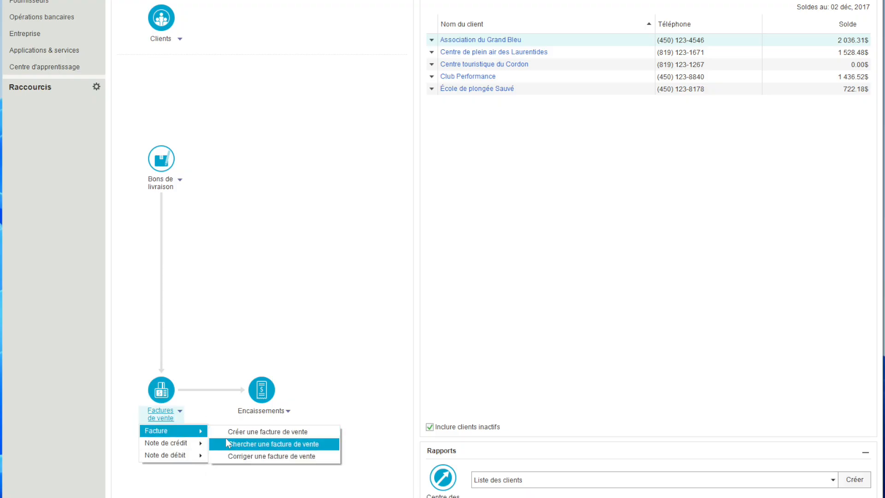
{"action": "left_click", "coordinate": [249, 431]}
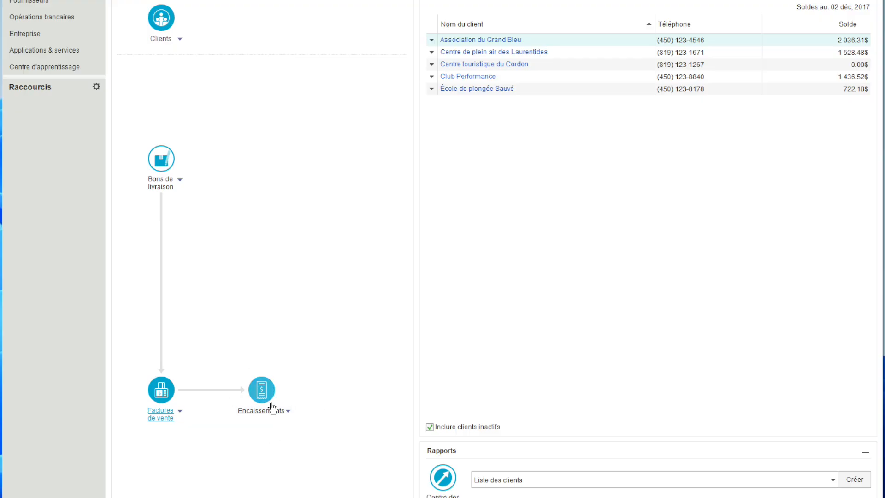
Step: Create a new customer receipt (encaissement) and enlarge its journal window so all invoice columns are readable
{"action": "left_click", "coordinate": [287, 411]}
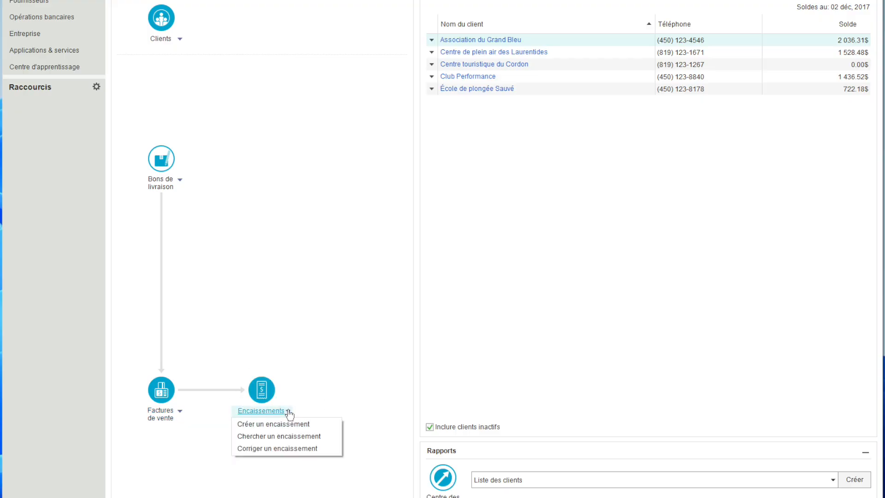
{"action": "left_click", "coordinate": [315, 425]}
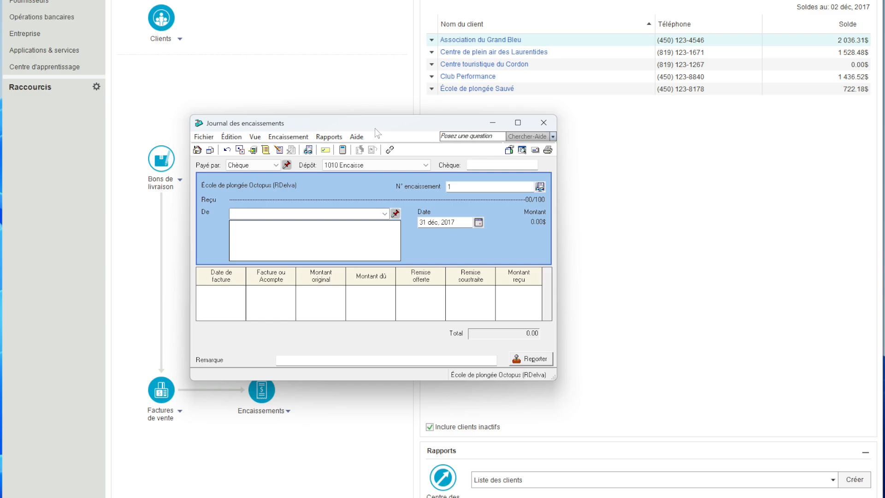
{"action": "left_click_drag", "start_coordinate": [374, 128], "coordinate": [288, 0]}
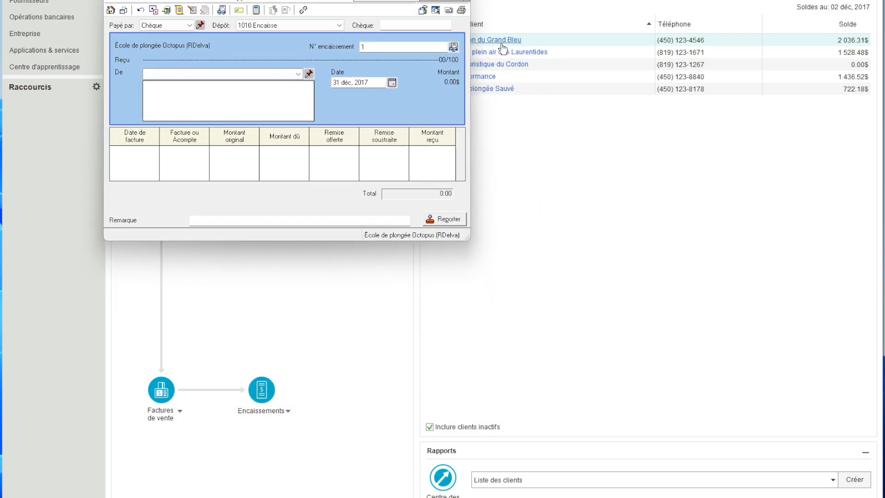
{"action": "left_click_drag", "start_coordinate": [471, 46], "coordinate": [819, 46]}
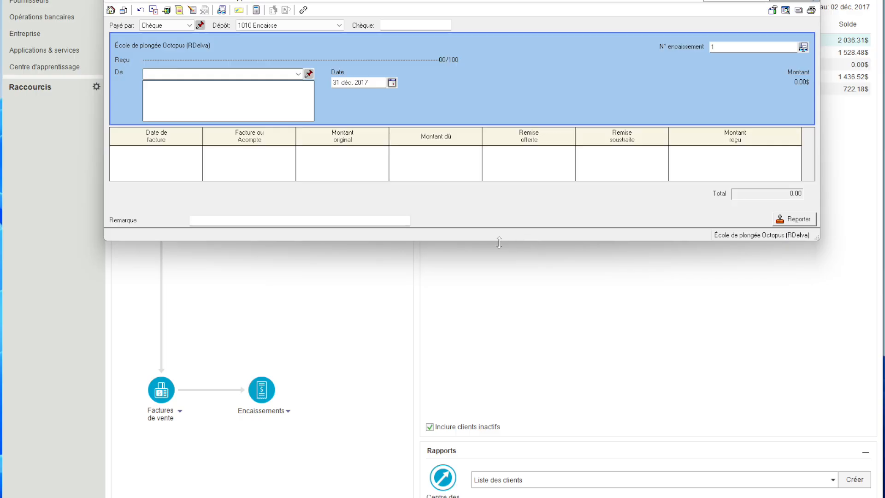
{"action": "left_click_drag", "start_coordinate": [499, 242], "coordinate": [487, 322]}
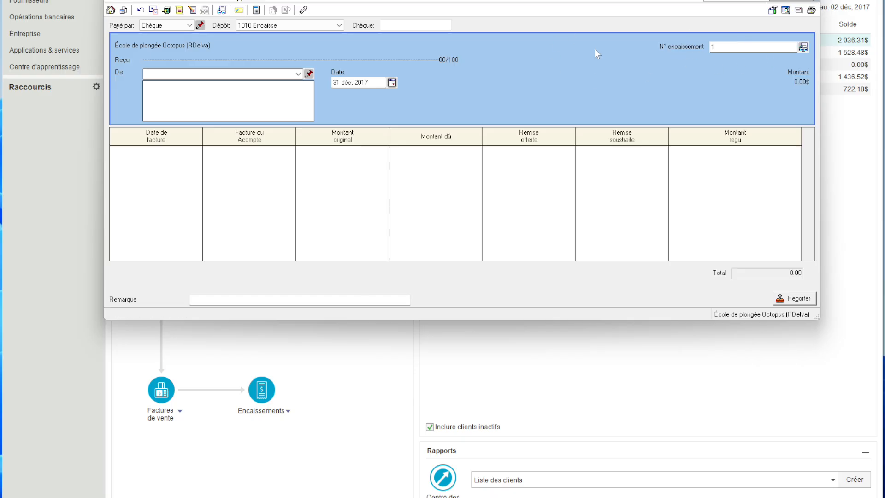
Step: Choose Association du Grand Bleu as the payer of the cheque receipt
{"action": "left_click", "coordinate": [297, 75]}
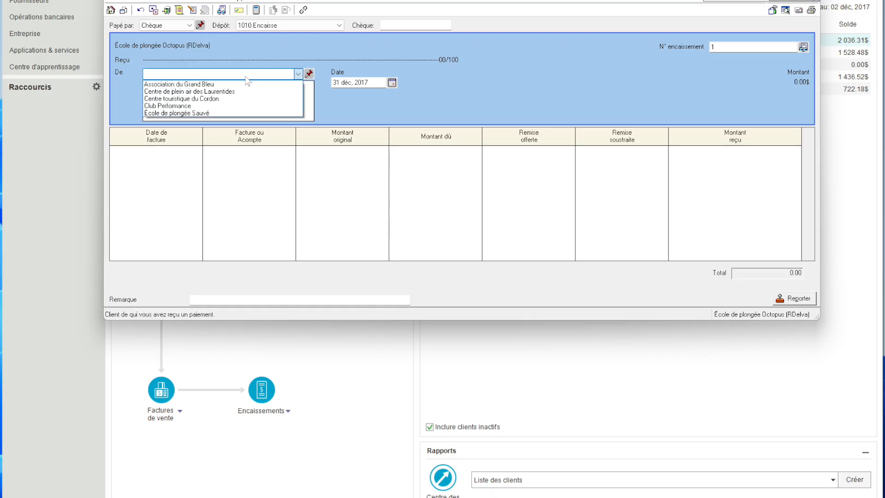
{"action": "left_click", "coordinate": [220, 86]}
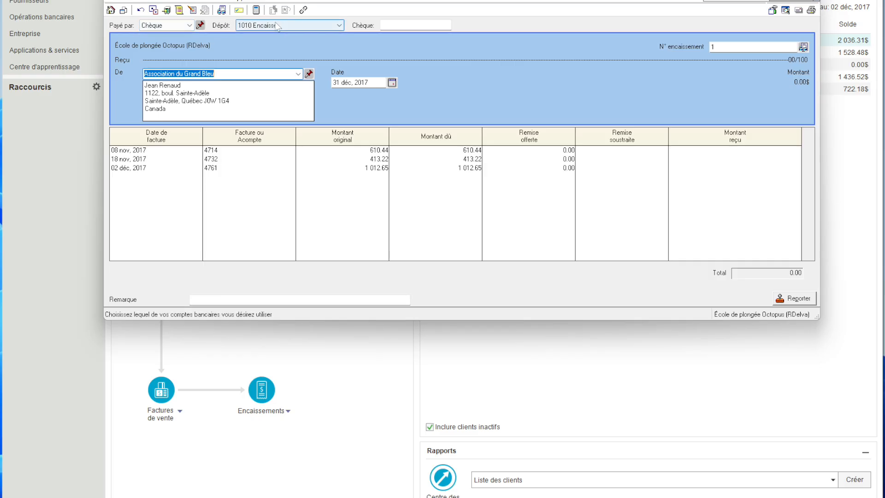
{"action": "left_click", "coordinate": [425, 25]}
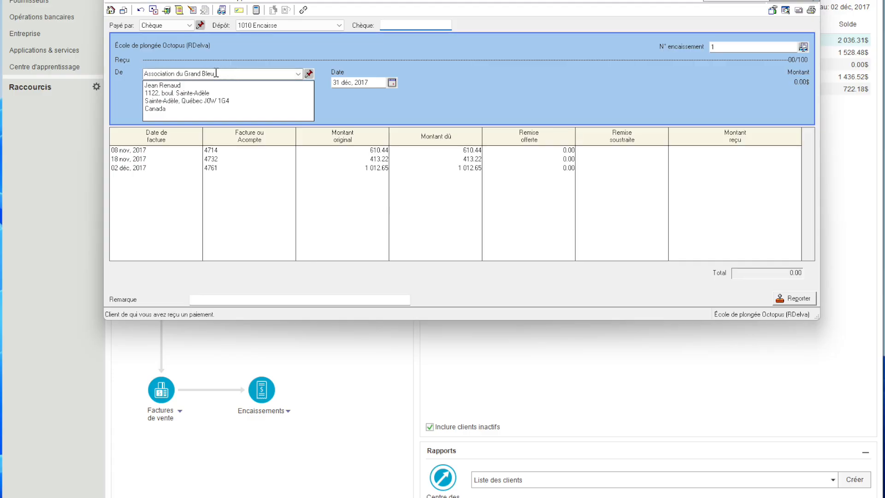
{"action": "left_click", "coordinate": [394, 83]}
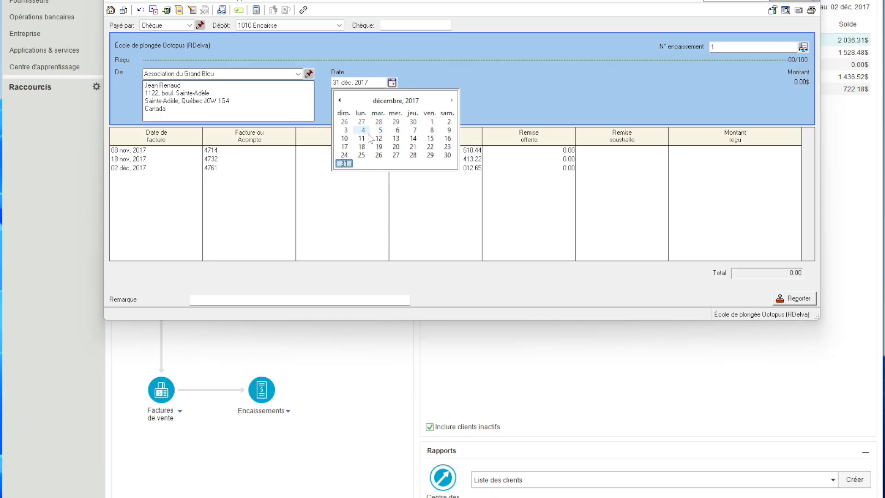
{"action": "left_click", "coordinate": [362, 122]}
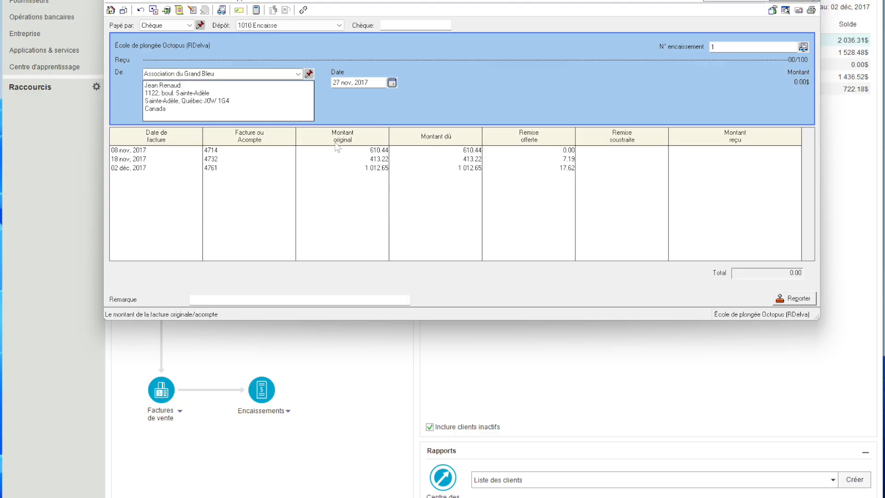
{"action": "left_click", "coordinate": [388, 83]}
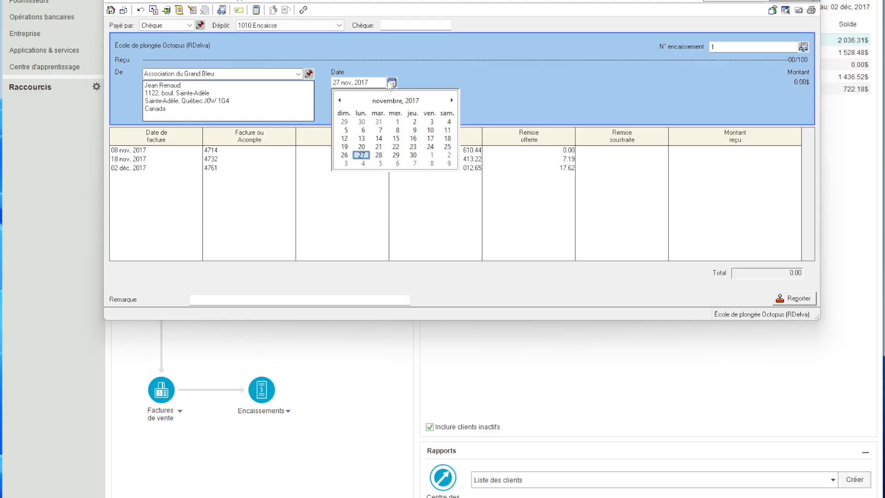
{"action": "left_click", "coordinate": [369, 163]}
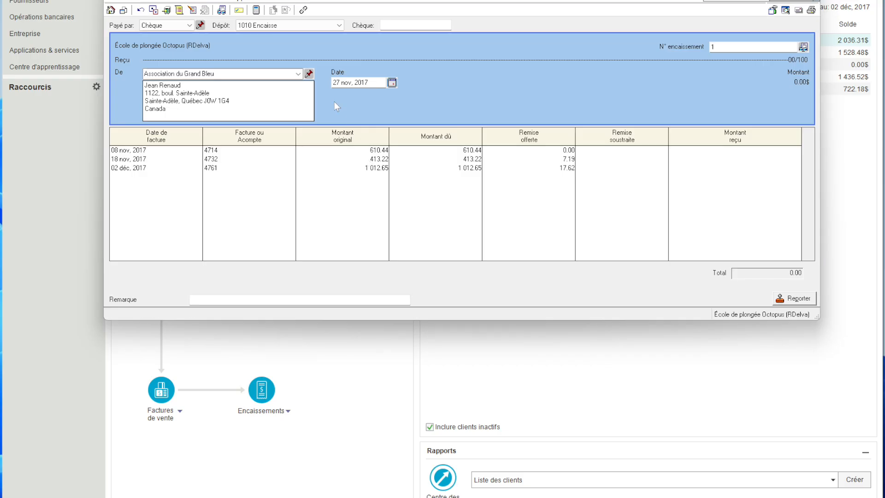
Step: Set the receipt date to 4 December 2017
{"action": "left_click", "coordinate": [391, 83]}
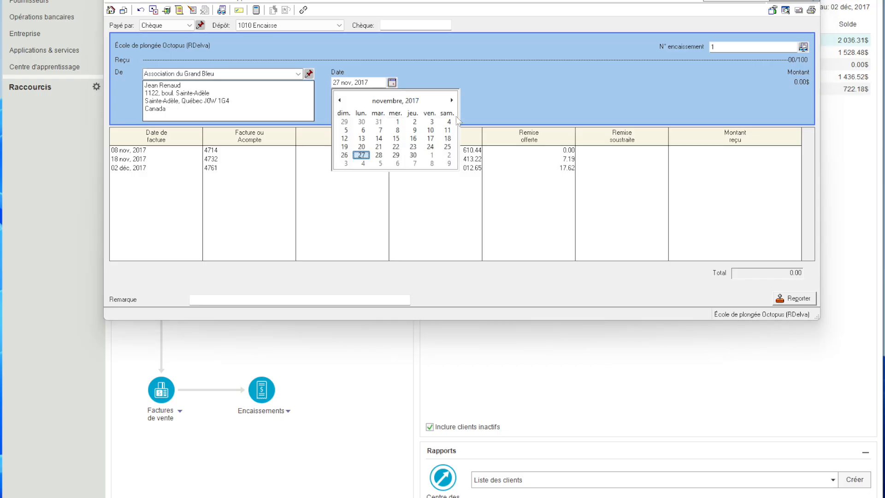
{"action": "left_click", "coordinate": [451, 101]}
{"action": "left_click", "coordinate": [363, 129]}
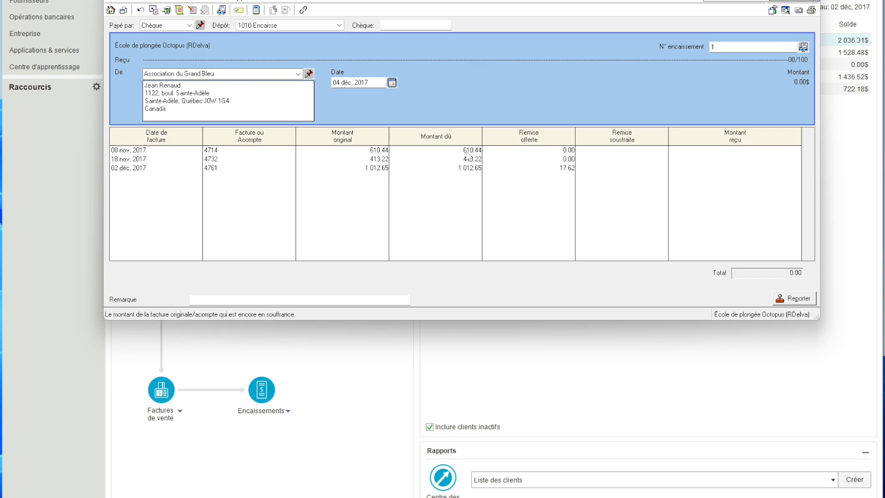
Step: Apply the received amounts of 610.44 to the 8 November invoice and 413.22 to the 18 November invoice
{"action": "key", "text": "Tab"}
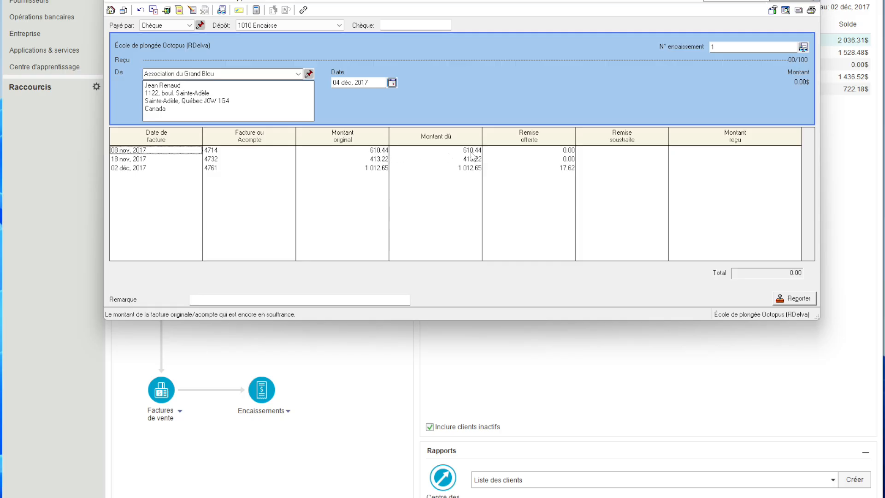
{"action": "left_click", "coordinate": [746, 150]}
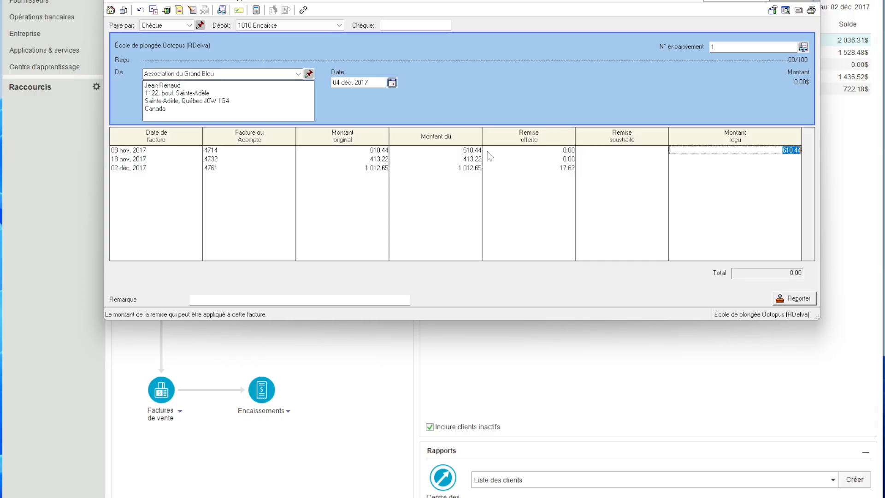
{"action": "left_click", "coordinate": [787, 158]}
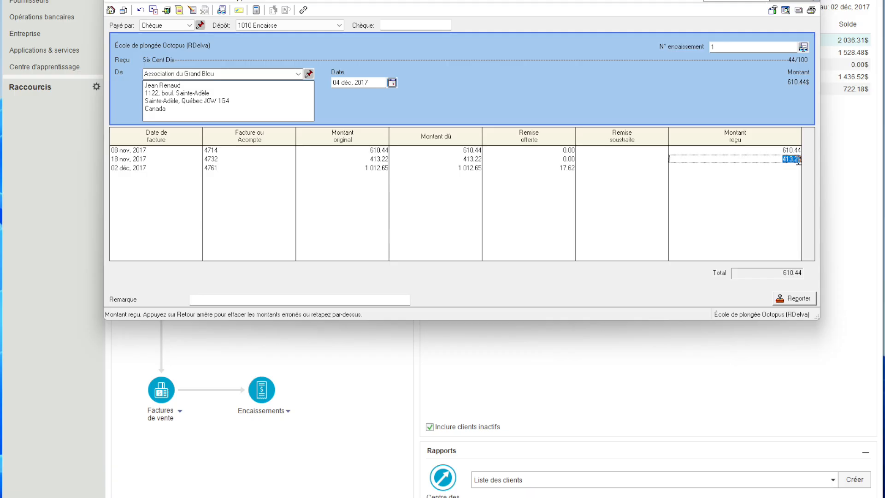
{"action": "key", "text": "Tab"}
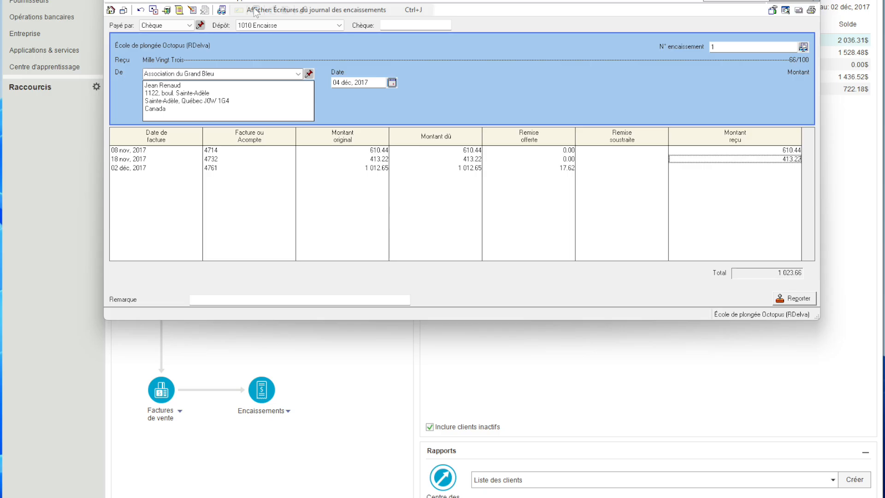
Step: Review the journal entry of the Association du Grand Bleu receipt and post the receipt
{"action": "left_click", "coordinate": [222, 9]}
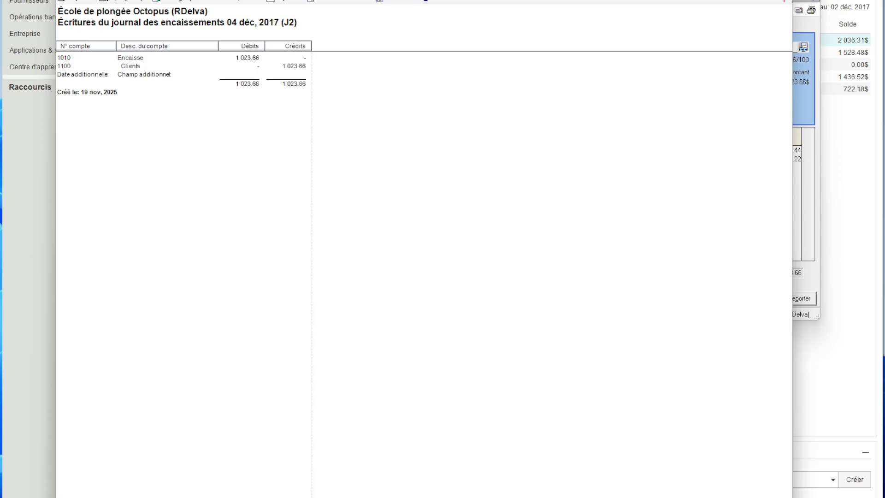
{"action": "left_click", "coordinate": [781, 0]}
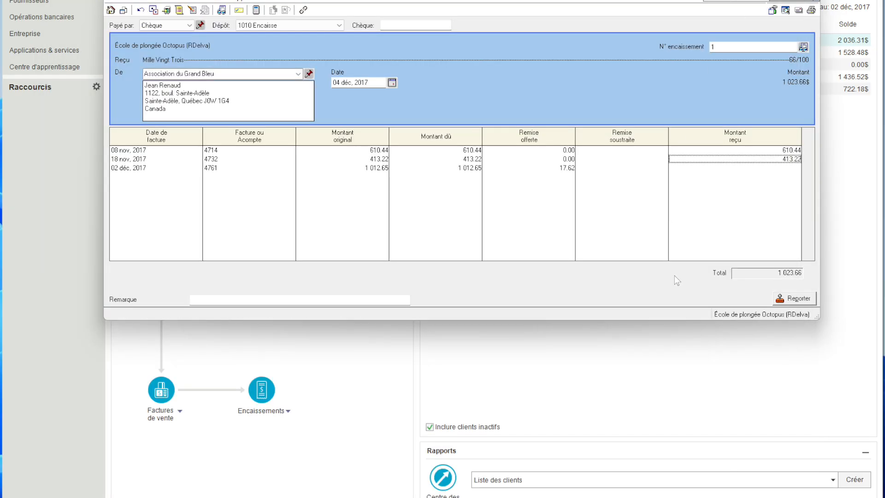
{"action": "left_click", "coordinate": [786, 297]}
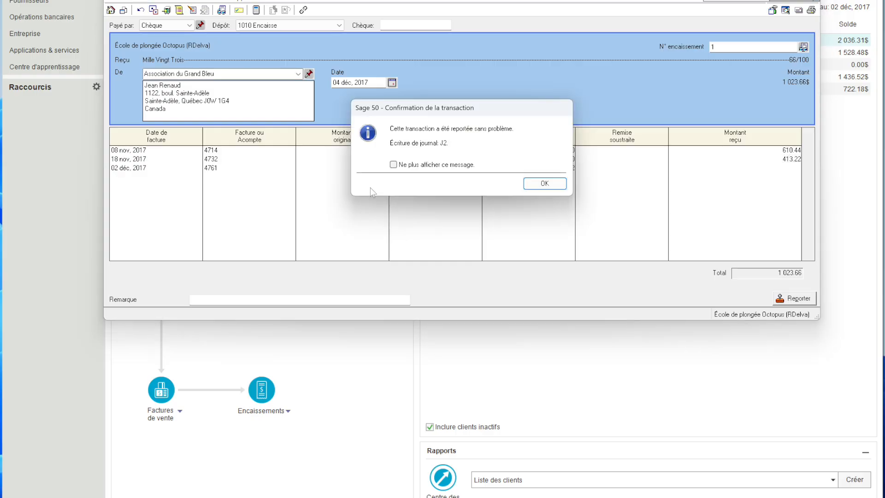
{"action": "left_click", "coordinate": [544, 183]}
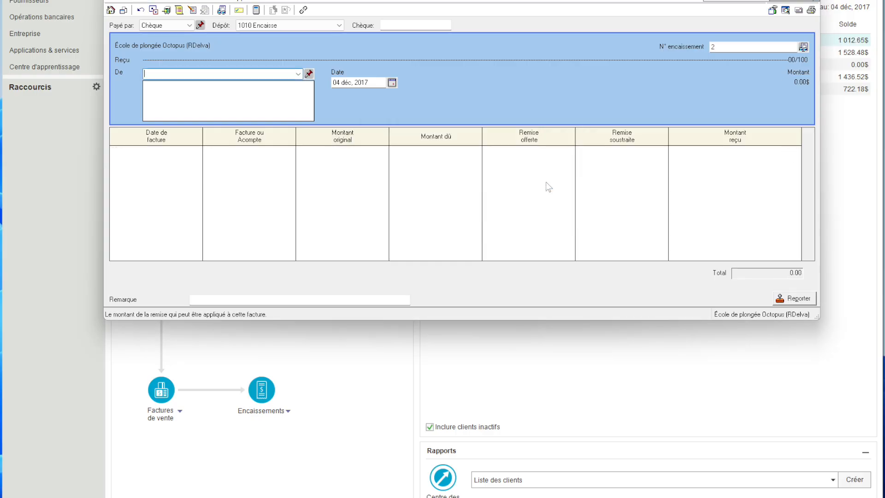
Step: Choose Club Performance as payer of the new receipt and apply 816.12 received to its 12 November invoice
{"action": "left_click", "coordinate": [295, 75]}
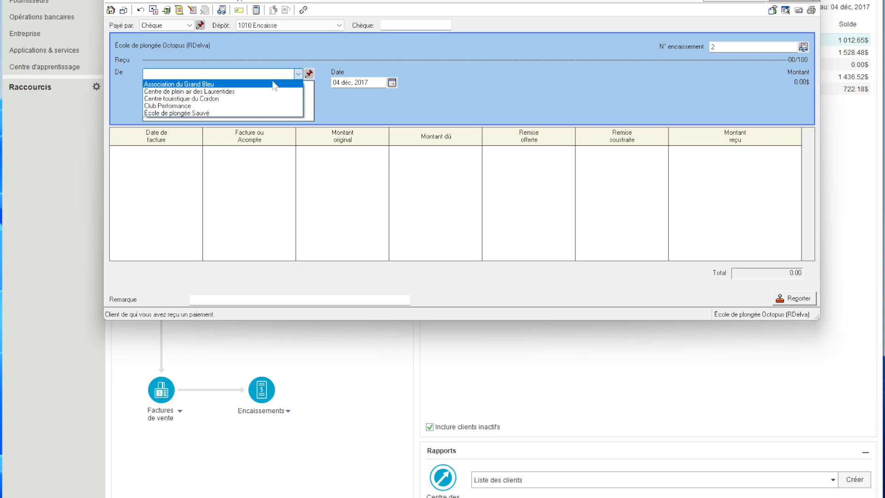
{"action": "left_click", "coordinate": [274, 85]}
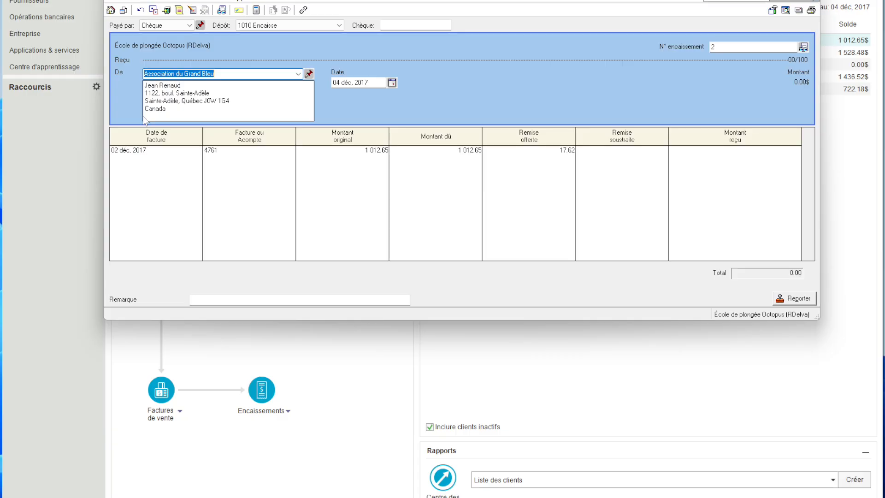
{"action": "left_click", "coordinate": [298, 75]}
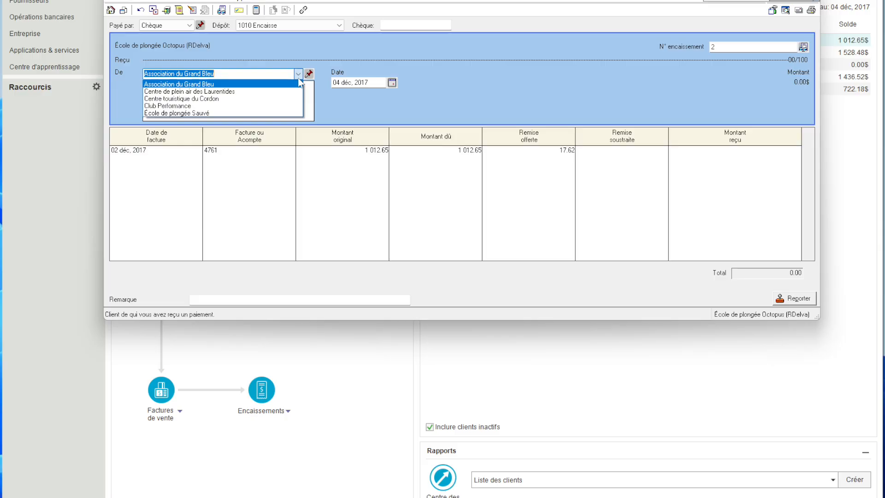
{"action": "left_click", "coordinate": [230, 106]}
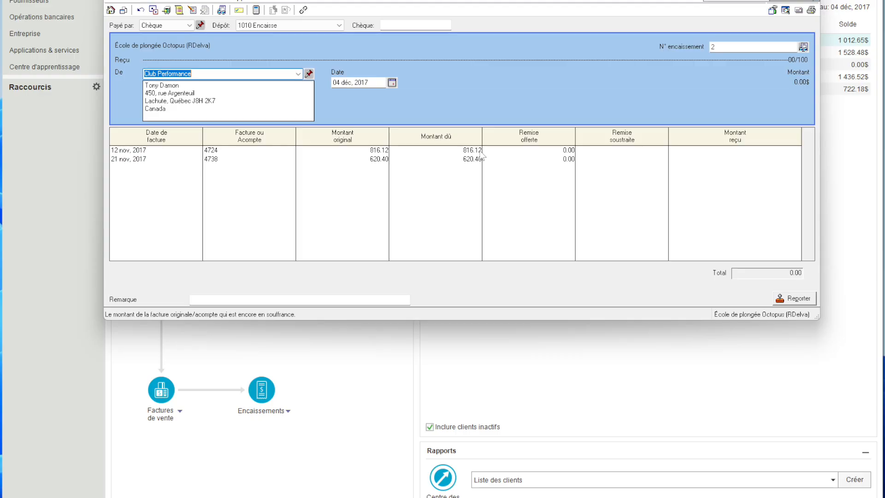
{"action": "left_click", "coordinate": [736, 149]}
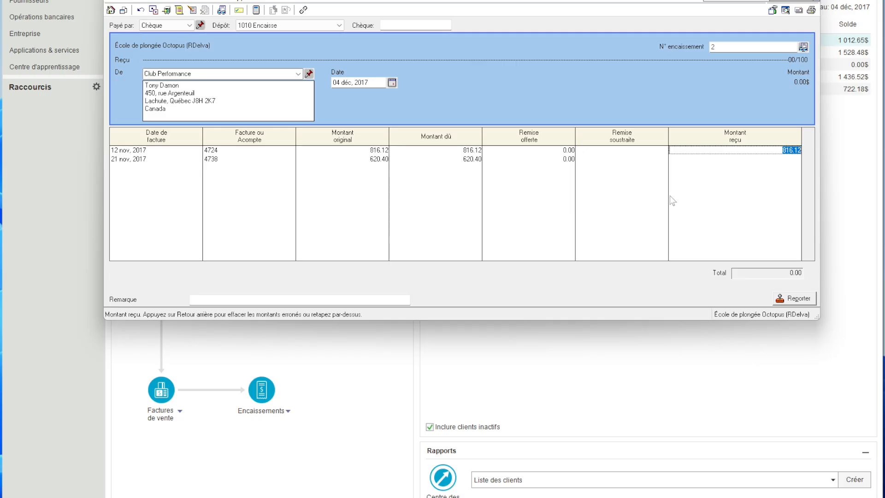
{"action": "key", "text": "Return"}
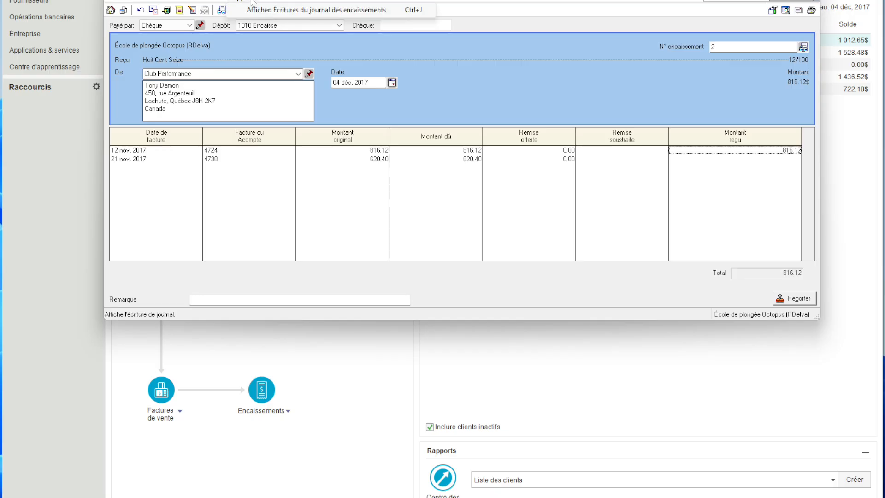
Step: Review and post the Club Performance receipt, closing the receipts journal
{"action": "key", "text": "ctrl+j"}
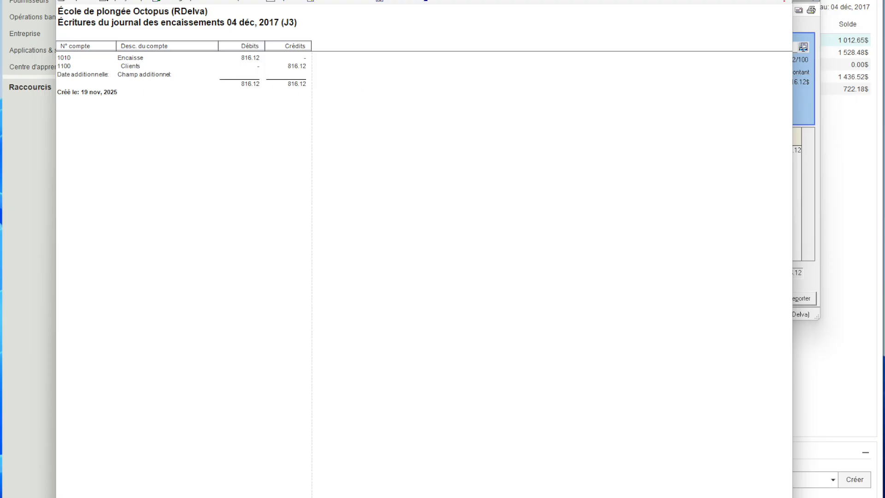
{"action": "left_click", "coordinate": [782, 0]}
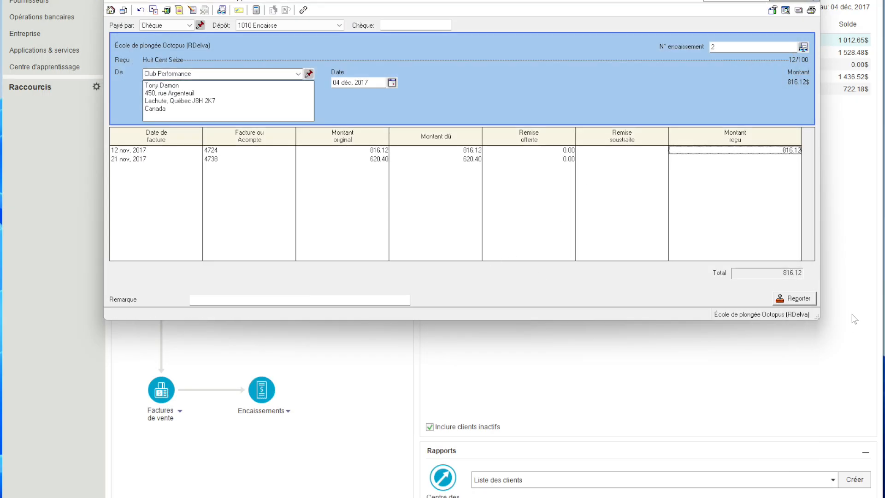
{"action": "left_click", "coordinate": [789, 298]}
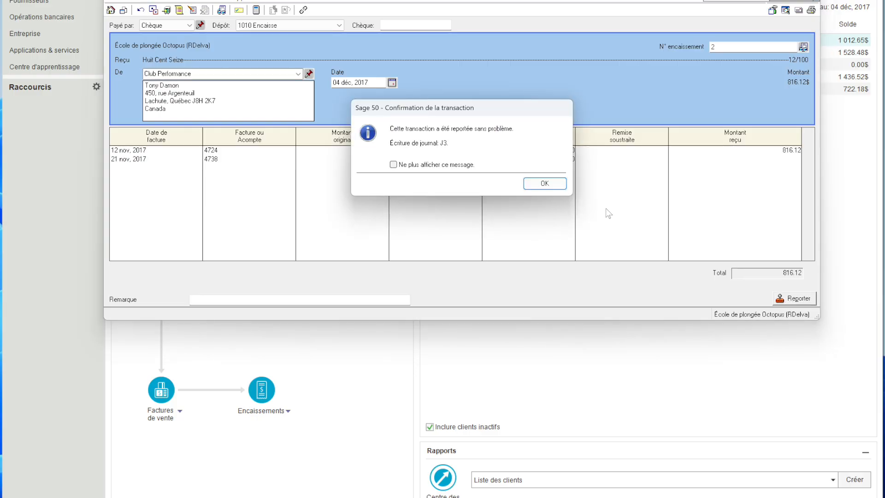
{"action": "left_click", "coordinate": [555, 185]}
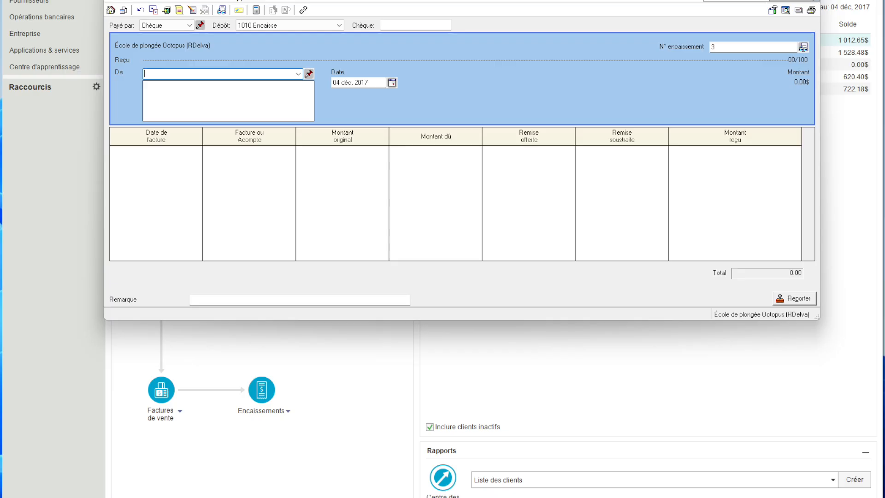
{"action": "left_click", "coordinate": [810, 0]}
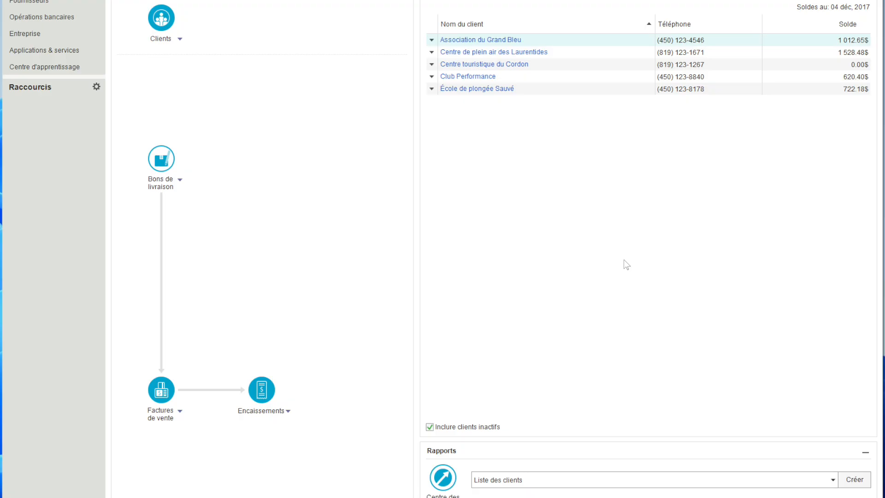
Step: Create a new sales invoice for <Client occasionnel> with the payment method Comptant
{"action": "left_click", "coordinate": [177, 415]}
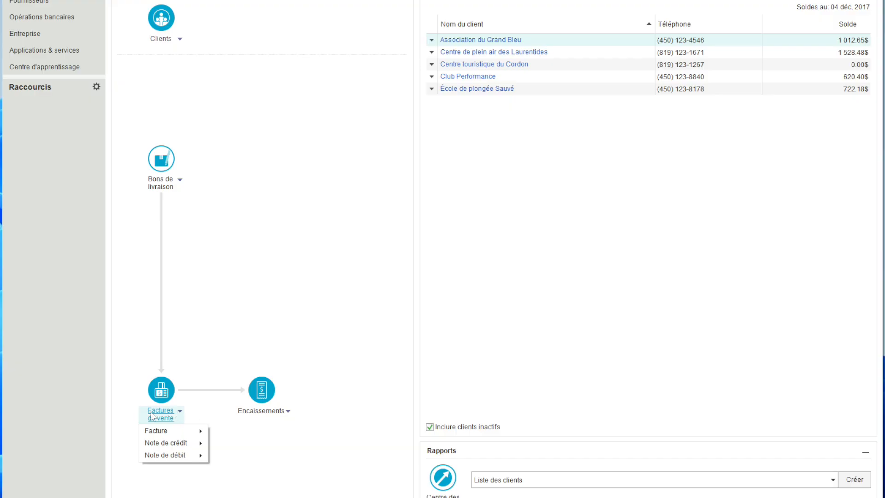
{"action": "mouse_move", "coordinate": [171, 430]}
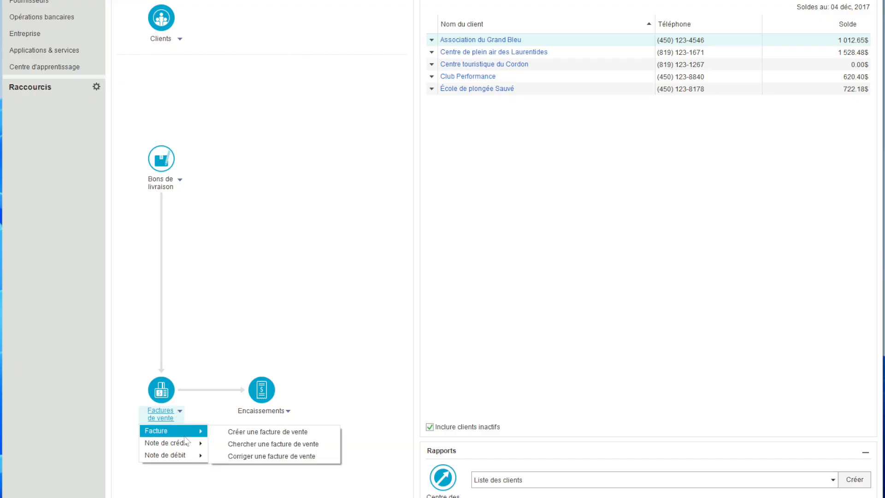
{"action": "left_click", "coordinate": [233, 432]}
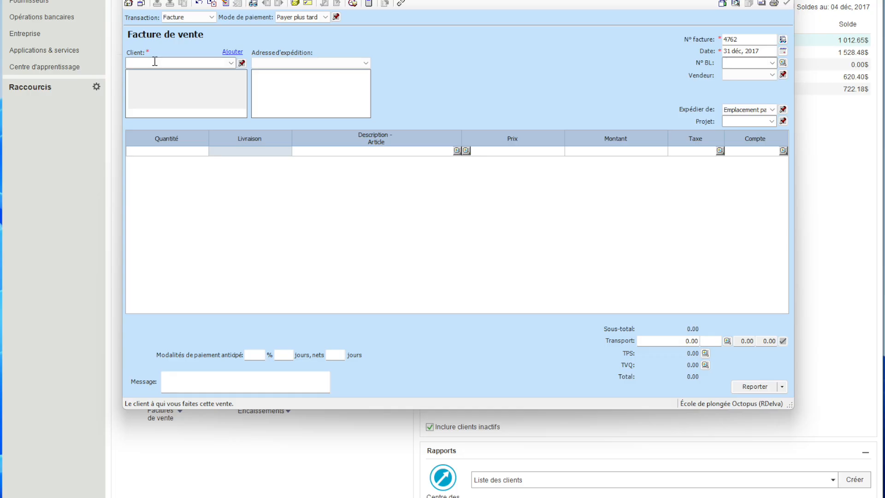
{"action": "left_click", "coordinate": [232, 64]}
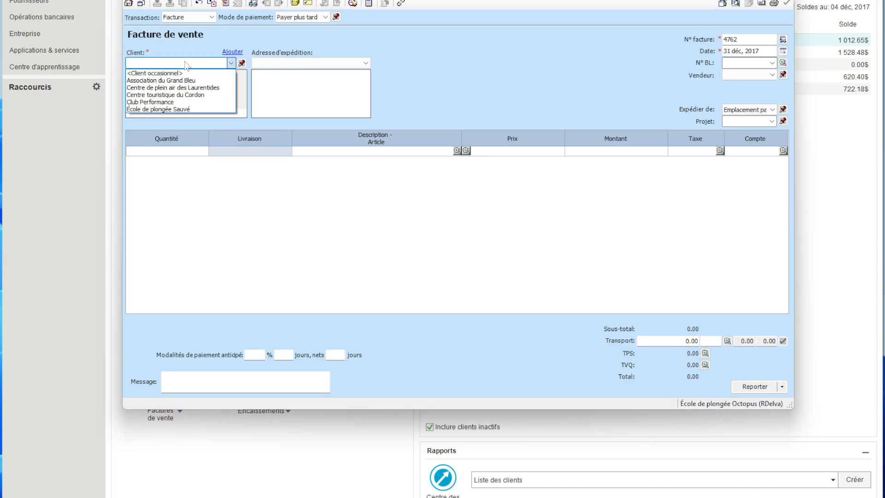
{"action": "left_click", "coordinate": [171, 72]}
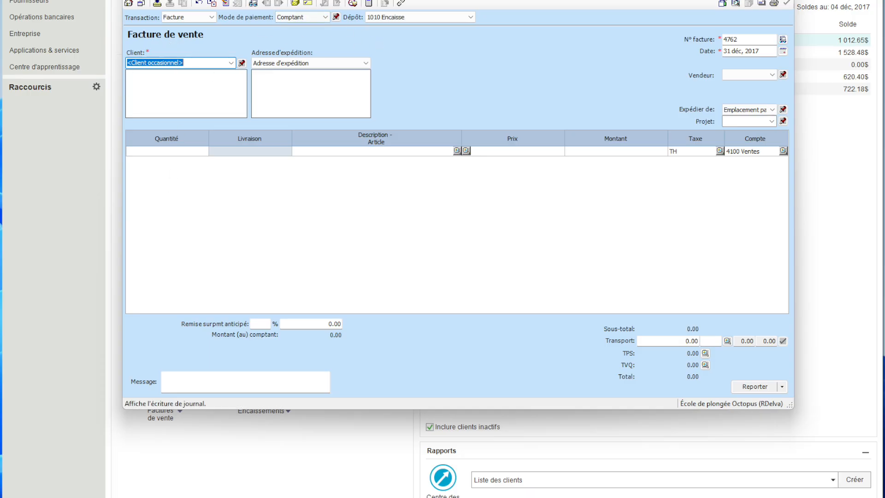
{"action": "left_click", "coordinate": [309, 17]}
{"action": "left_click", "coordinate": [295, 34]}
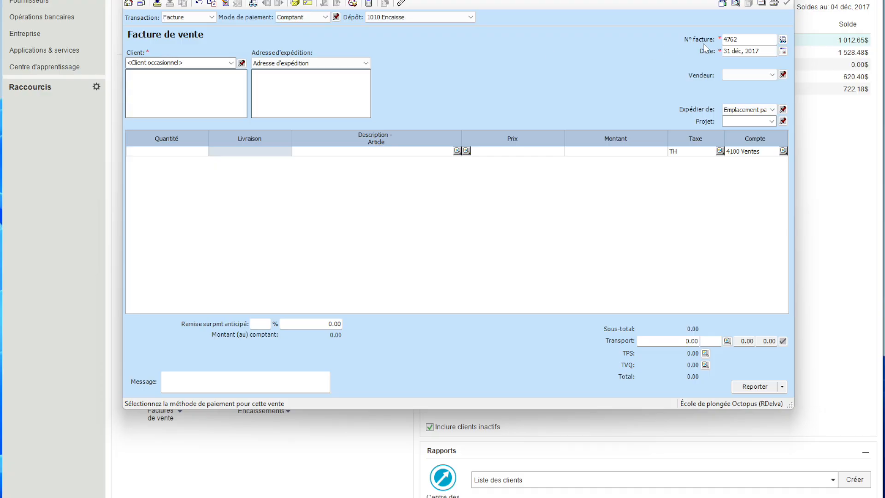
Step: Set the invoice number to "Rapport vente 4 déc" and the invoice date to 4 December 2017
{"action": "left_click", "coordinate": [750, 40]}
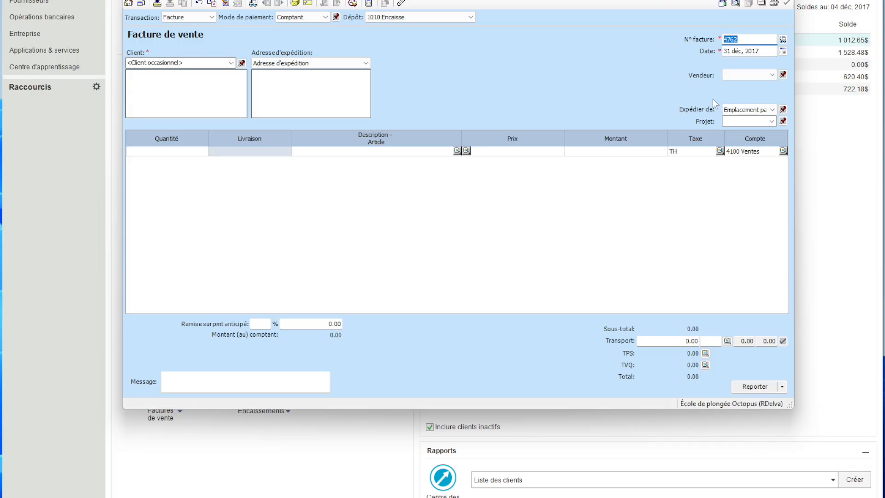
{"action": "key", "text": "Delete"}
{"action": "type", "text": "R"}
{"action": "type", "text": "a"}
{"action": "type", "text": "pport vc"}
{"action": "type", "text": "nte"}
{"action": "type", "text": " 4 d"}
{"action": "type", "text": "cé"}
{"action": "key", "text": "BackSpace"}
{"action": "key", "text": "BackSpace"}
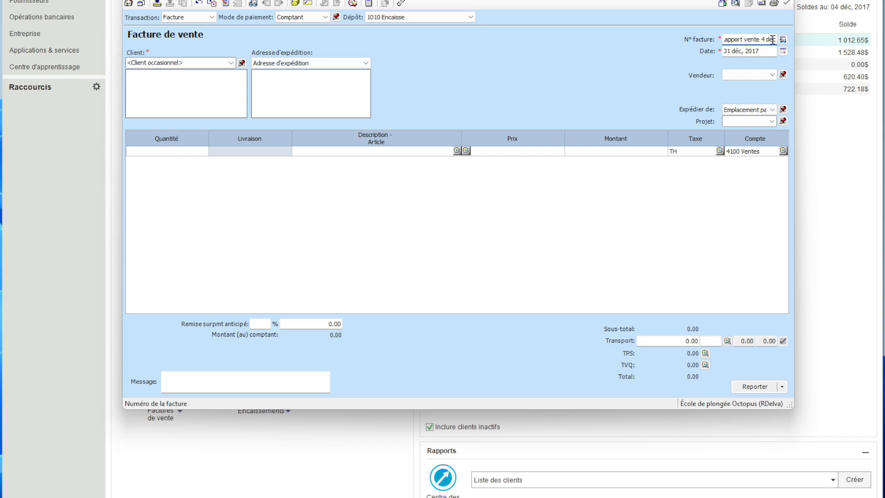
{"action": "left_click", "coordinate": [782, 52]}
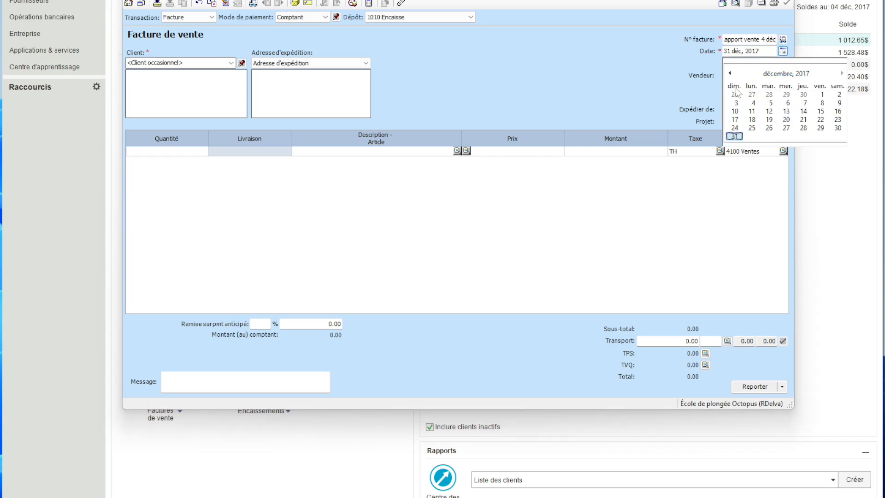
{"action": "left_click", "coordinate": [752, 103]}
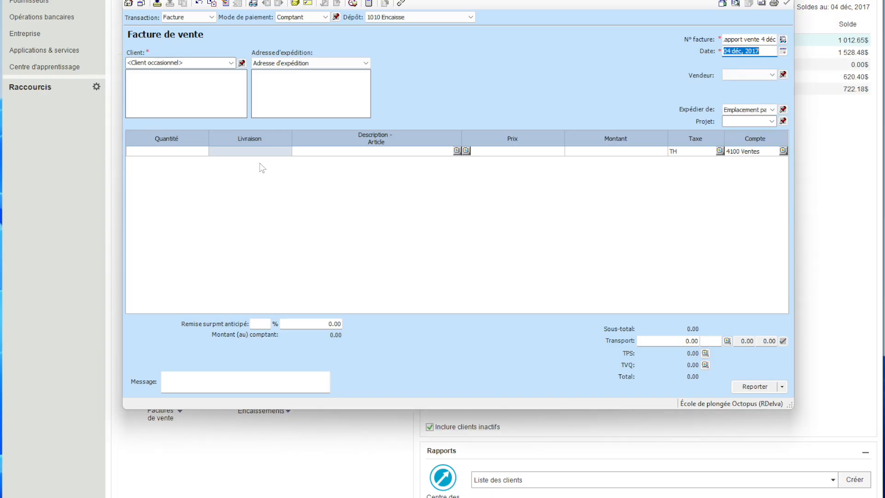
Step: Fill the first invoice line with the description Ventes, amount 3469.70 and taxes-included code TI
{"action": "left_click", "coordinate": [189, 152]}
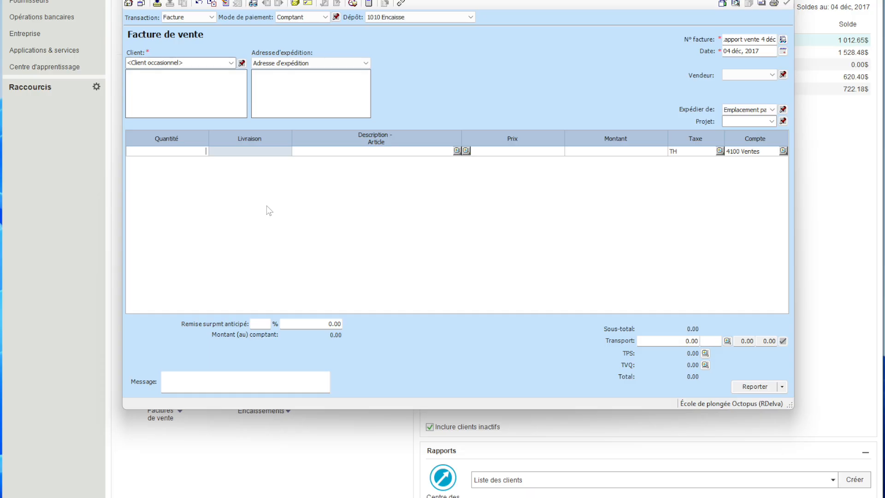
{"action": "left_click", "coordinate": [315, 148]}
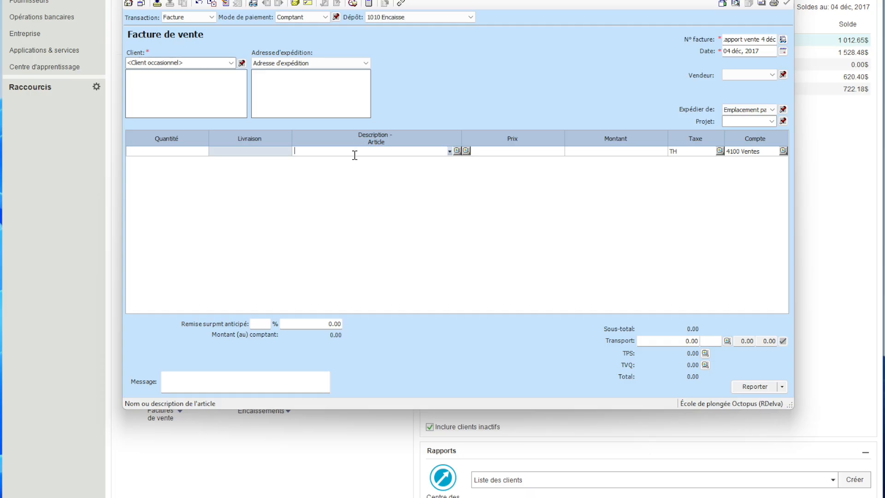
{"action": "type", "text": "Ventes"}
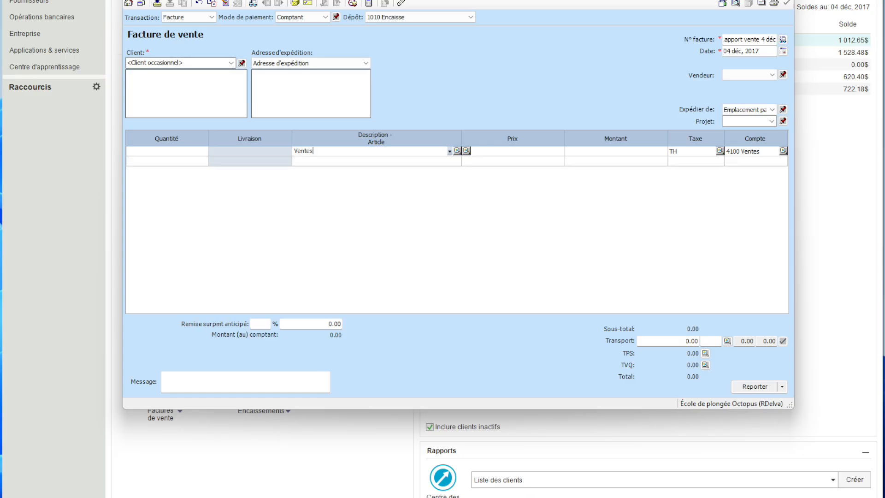
{"action": "left_click", "coordinate": [404, 169]}
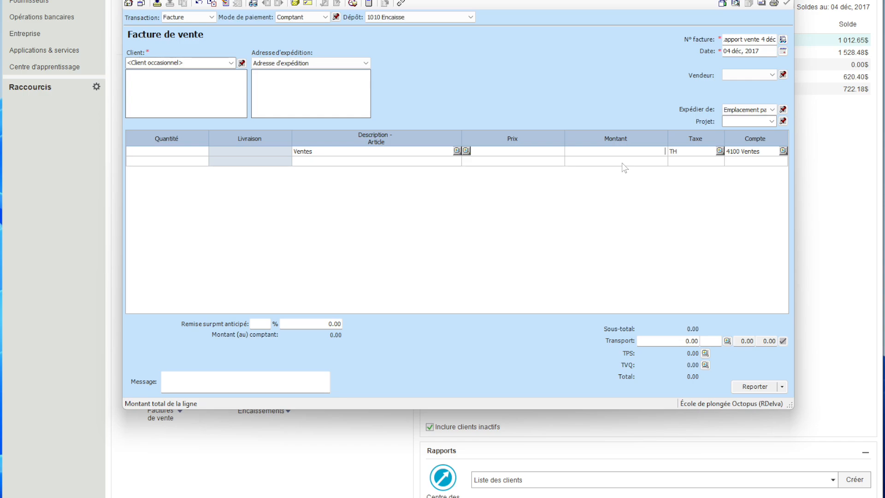
{"action": "type", "text": "346970"}
{"action": "key", "text": "BackSpace"}
{"action": "key", "text": "BackSpace"}
{"action": "type", "text": ".70"}
{"action": "key", "text": "Tab"}
{"action": "left_click", "coordinate": [719, 151]}
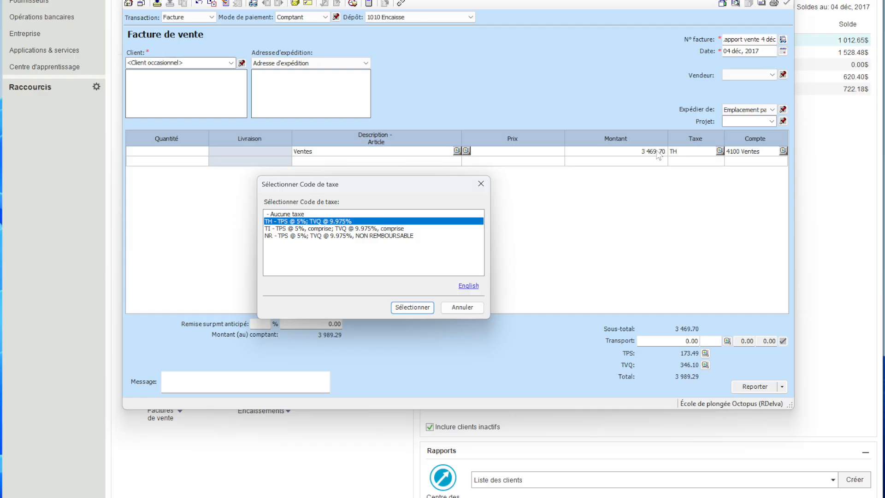
{"action": "left_click", "coordinate": [305, 229]}
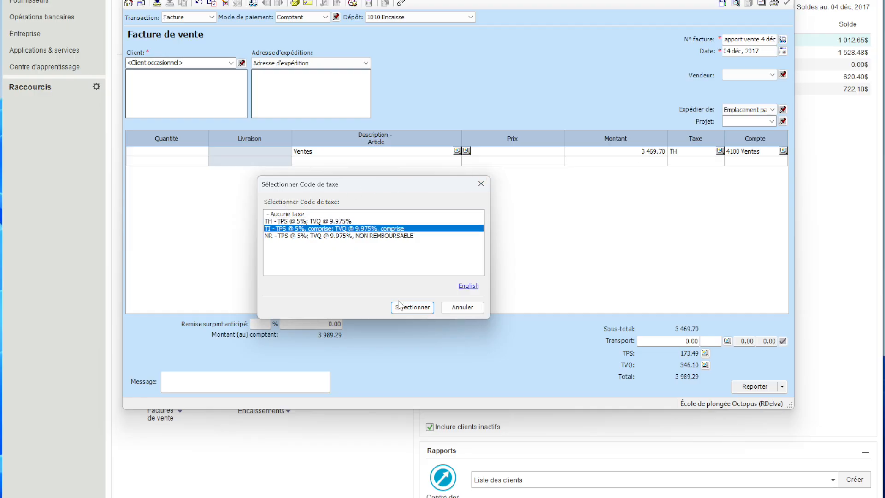
{"action": "left_click", "coordinate": [411, 307]}
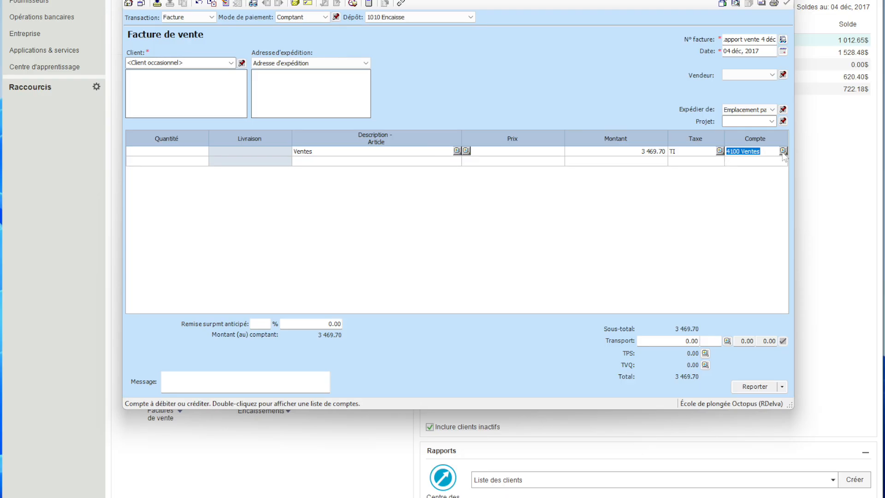
Step: Add a second invoice line described "Entretien et répartions" with amount 443.69 and tax code TI
{"action": "left_click", "coordinate": [323, 161]}
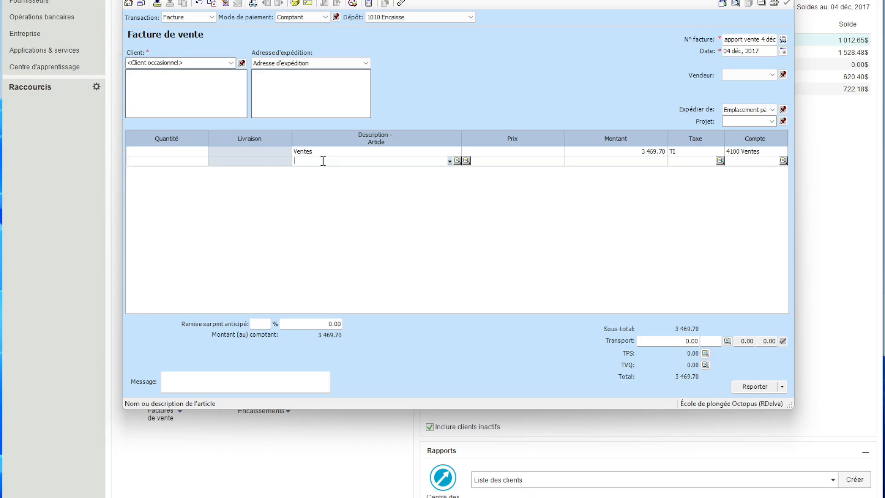
{"action": "type", "text": "Entretien et répartions"}
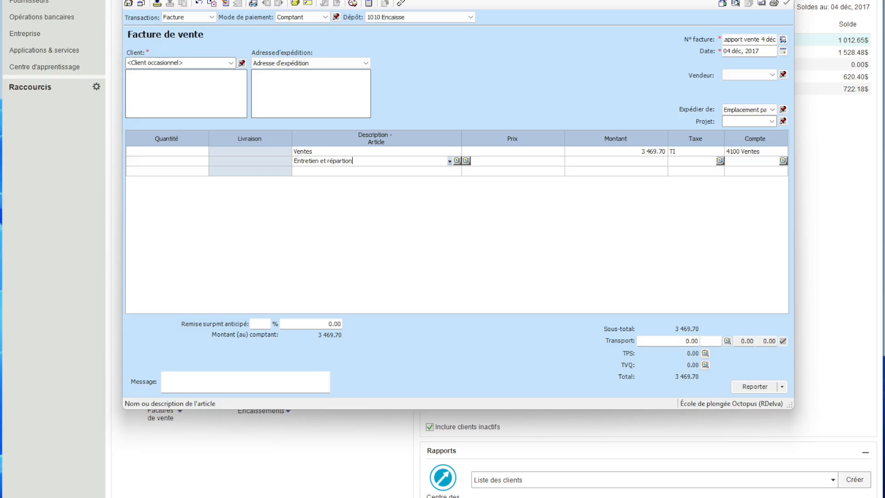
{"action": "key", "text": "Tab"}
{"action": "key", "text": "Tab"}
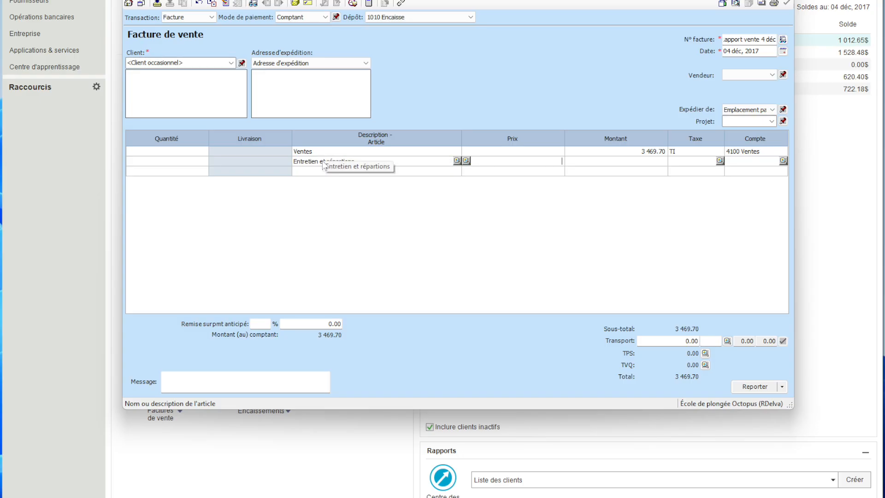
{"action": "type", "text": "443.69"}
{"action": "key", "text": "Tab"}
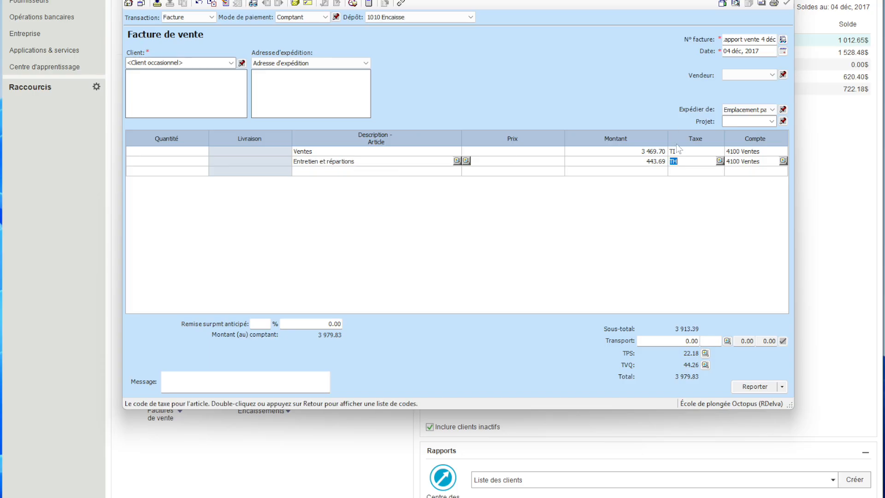
{"action": "left_click", "coordinate": [719, 161]}
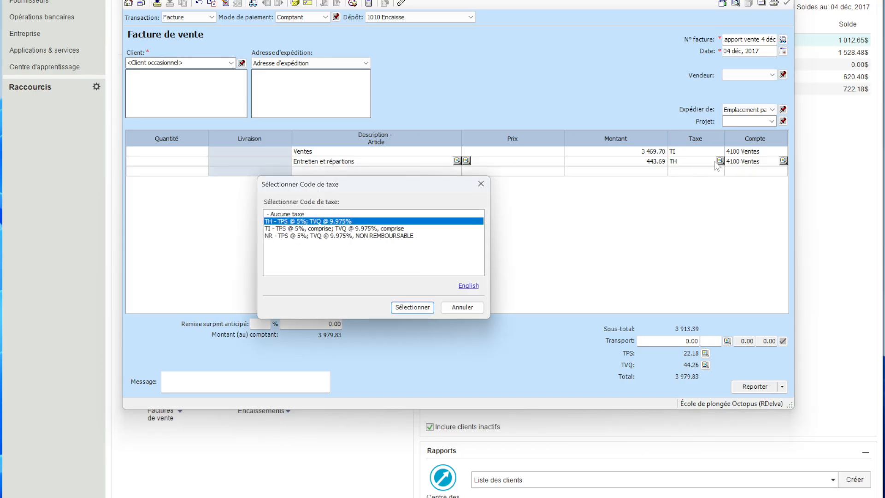
{"action": "left_click", "coordinate": [280, 229]}
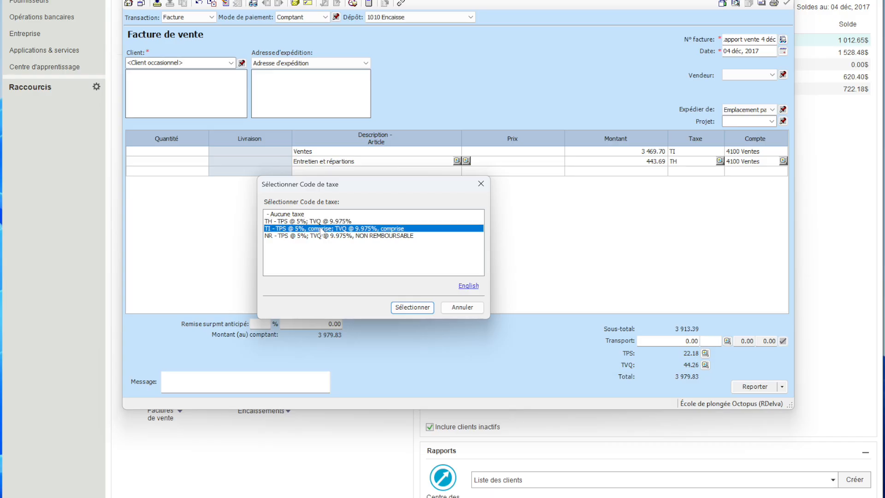
{"action": "left_click", "coordinate": [412, 307]}
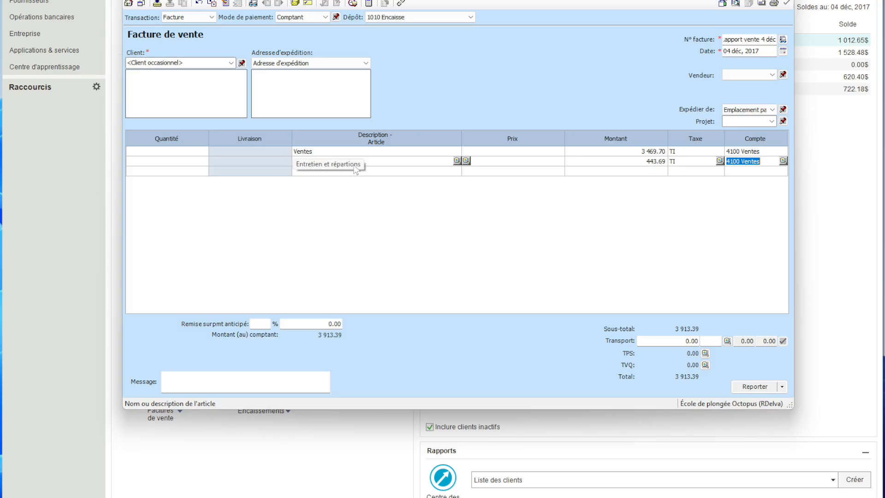
Step: Assign account 4200 Services de réparation rendus to the maintenance and repair line
{"action": "left_click", "coordinate": [783, 161]}
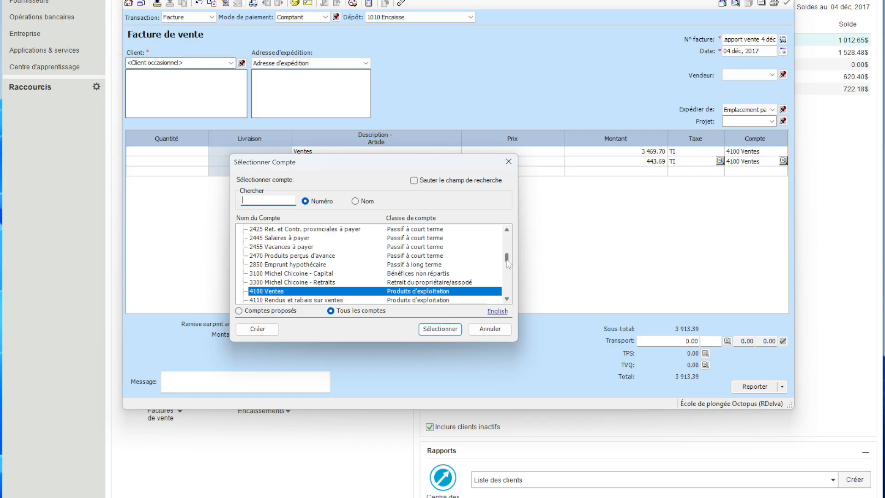
{"action": "left_click_drag", "start_coordinate": [506, 258], "coordinate": [506, 265]}
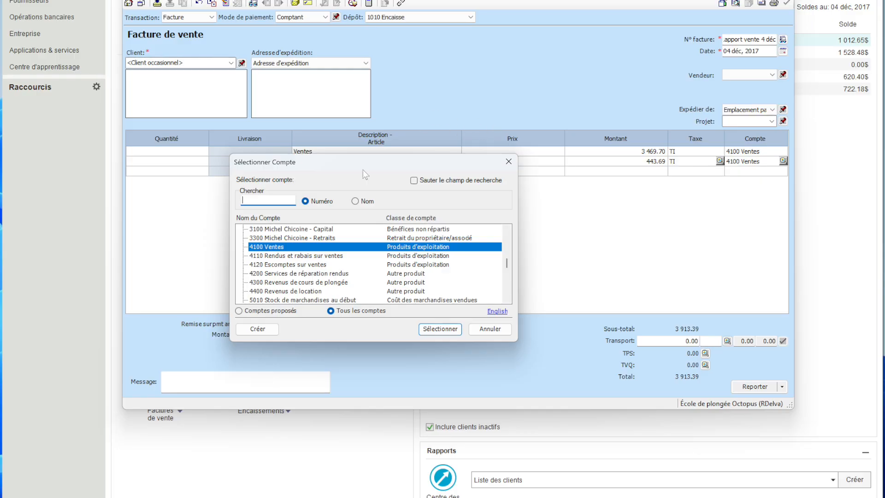
{"action": "left_click", "coordinate": [275, 274]}
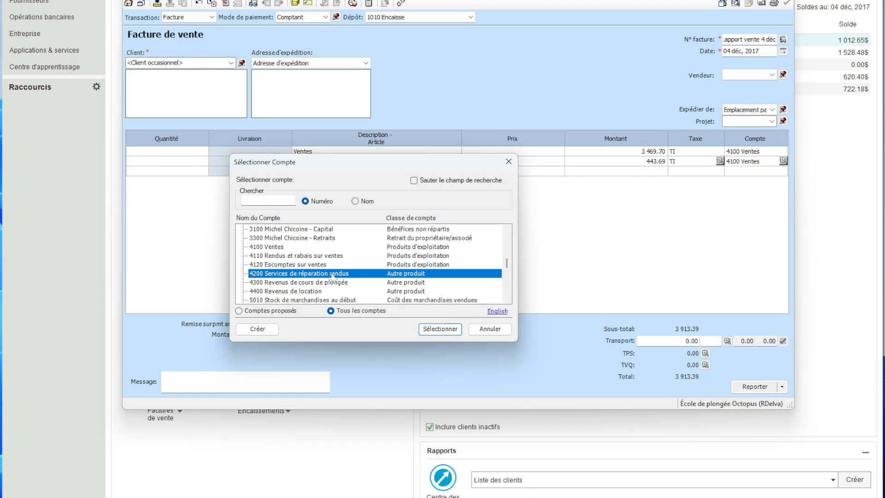
{"action": "left_click", "coordinate": [440, 328]}
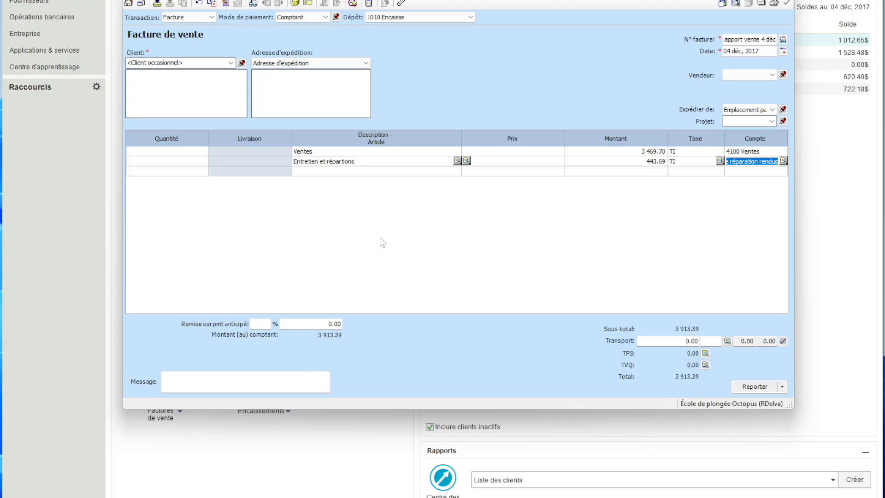
Step: Add a third invoice line described "Location équipement" with amount 67.73 and tax code TI
{"action": "left_click", "coordinate": [329, 171]}
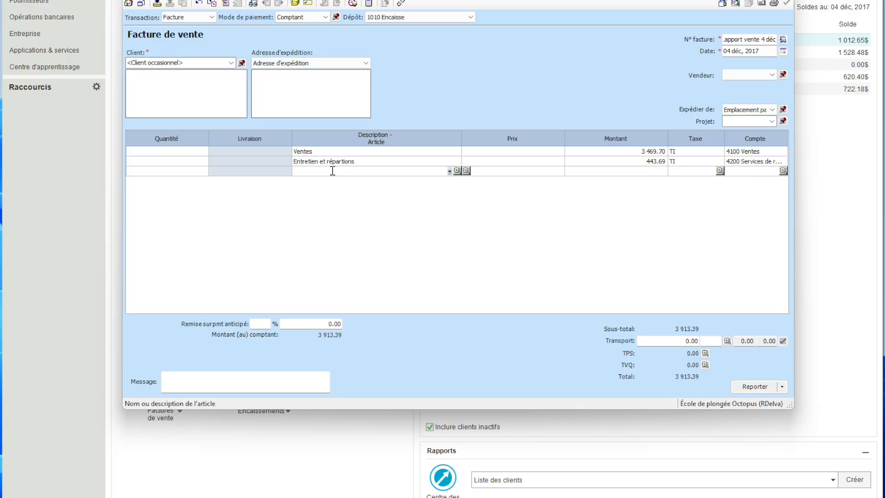
{"action": "type", "text": "Loca"}
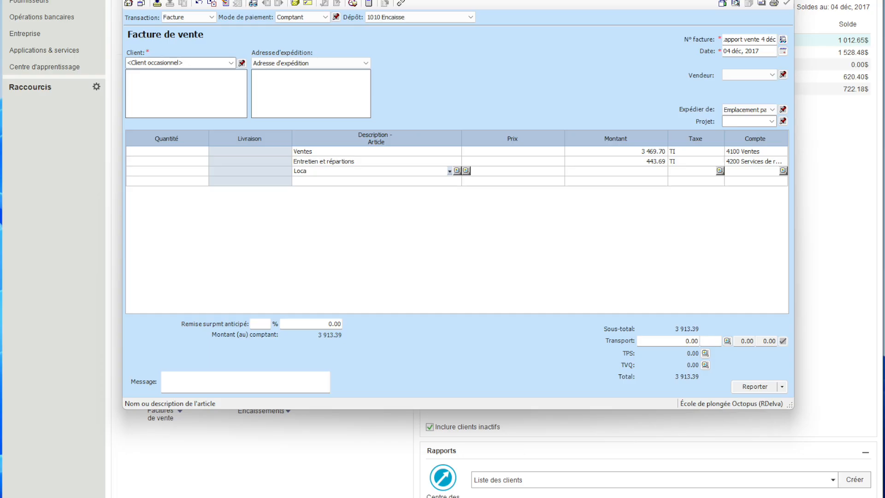
{"action": "type", "text": "tion équipement"}
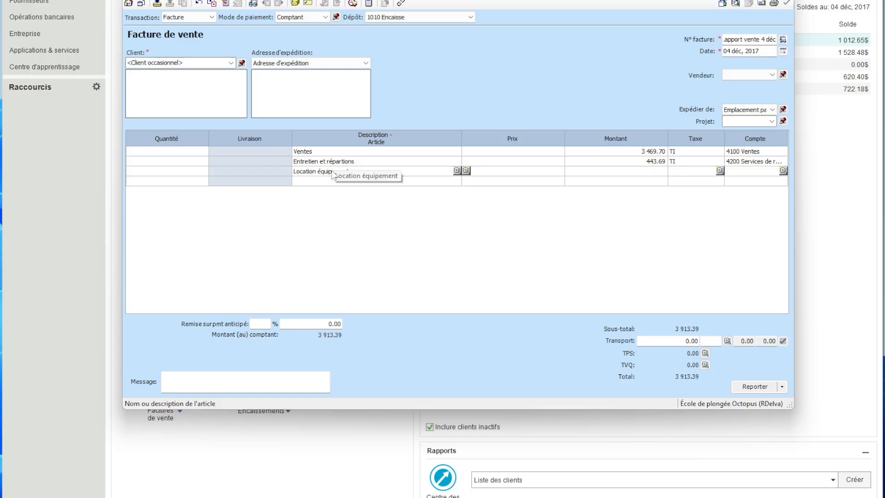
{"action": "type", "text": "67.73"}
{"action": "key", "text": "Tab"}
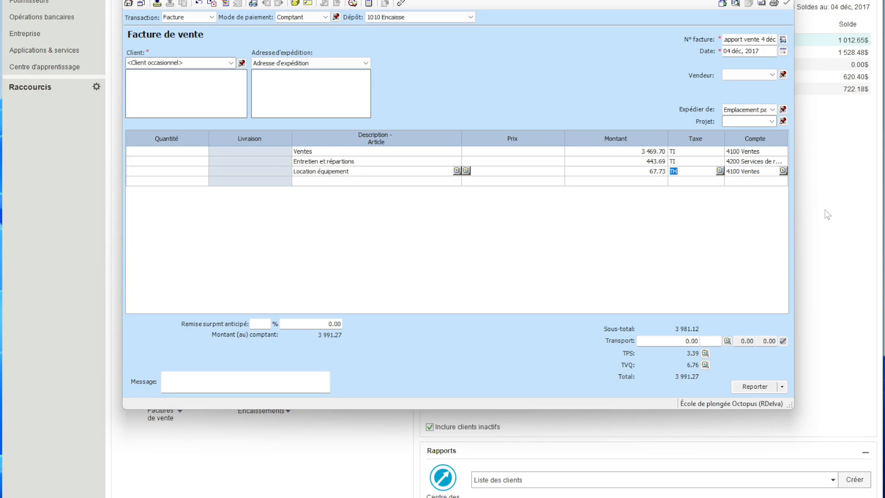
{"action": "left_click", "coordinate": [719, 171]}
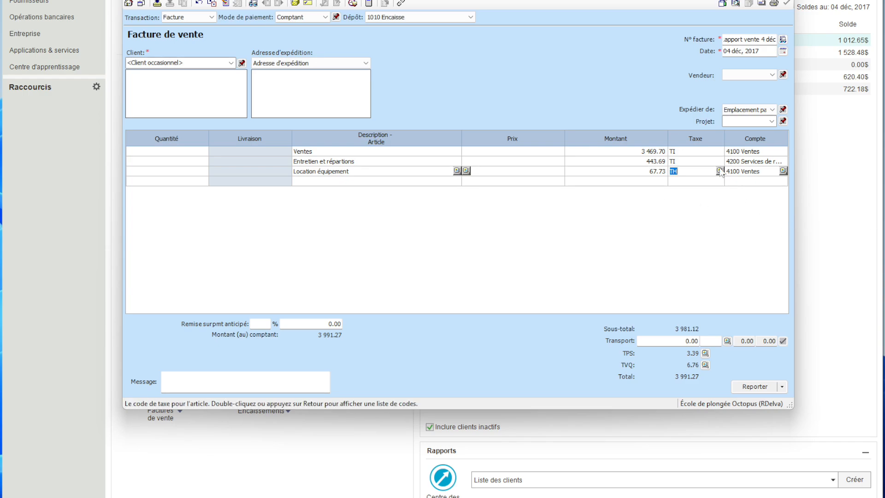
{"action": "left_click", "coordinate": [295, 229]}
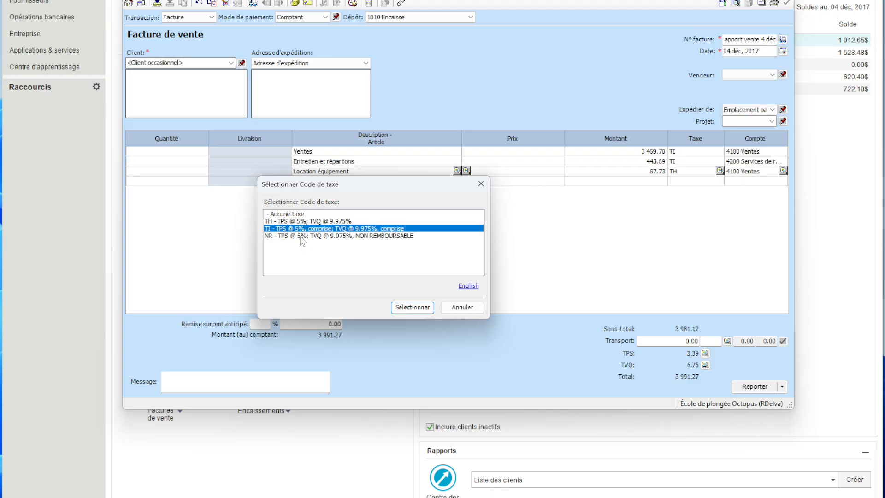
{"action": "left_click", "coordinate": [414, 307]}
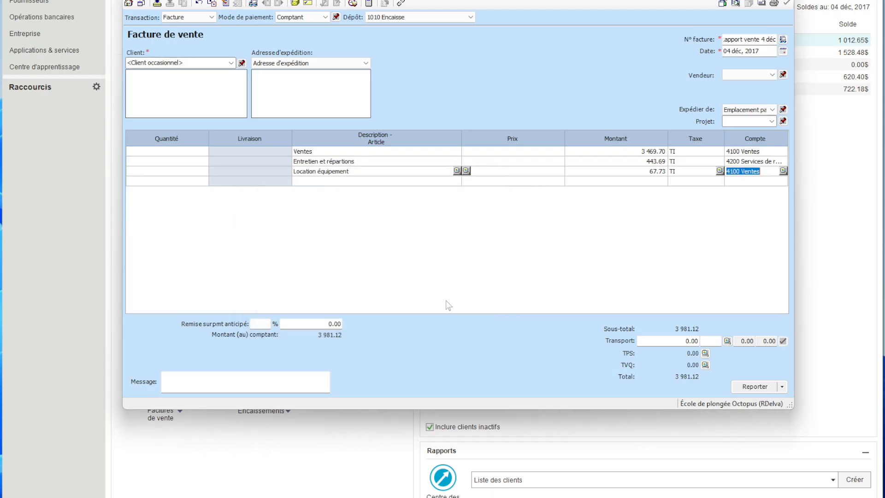
Step: Assign account 4400 Revenus de location to the equipment rental line
{"action": "left_click", "coordinate": [783, 171]}
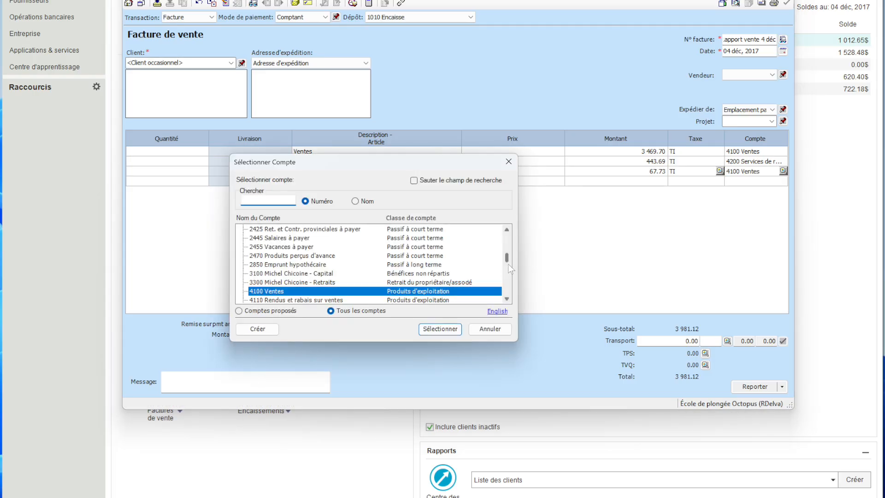
{"action": "left_click", "coordinate": [507, 298]}
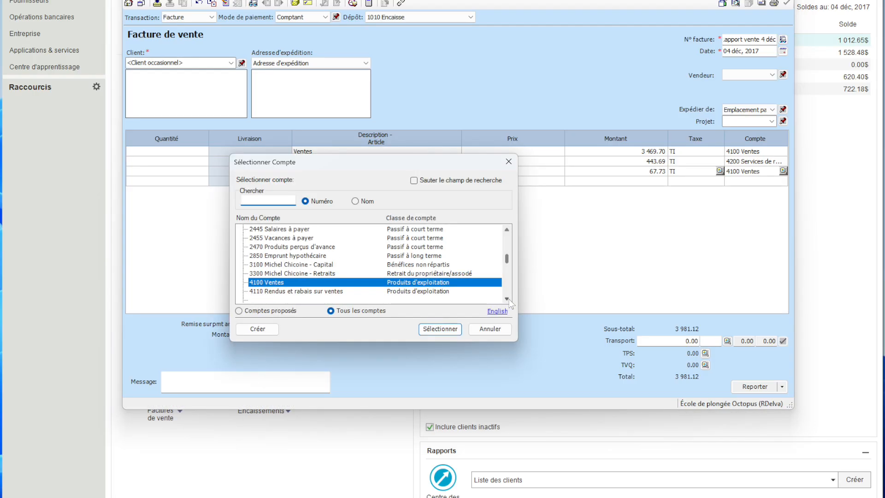
{"action": "scroll", "coordinate": [504, 289], "scroll_direction": "down", "scroll_amount": 6}
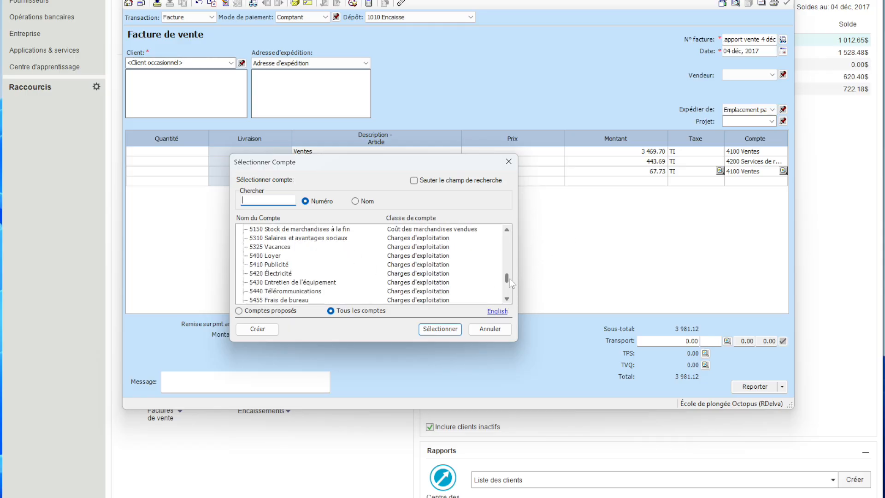
{"action": "left_click_drag", "start_coordinate": [507, 279], "coordinate": [508, 267]}
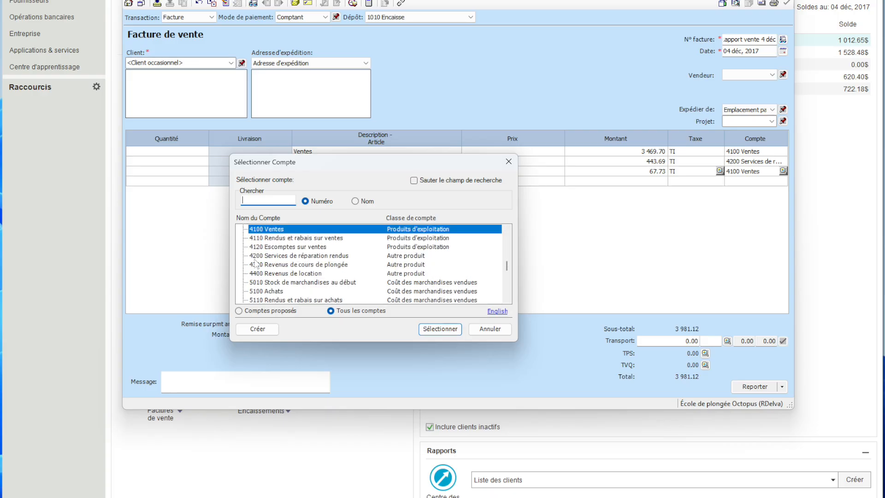
{"action": "left_click", "coordinate": [293, 273]}
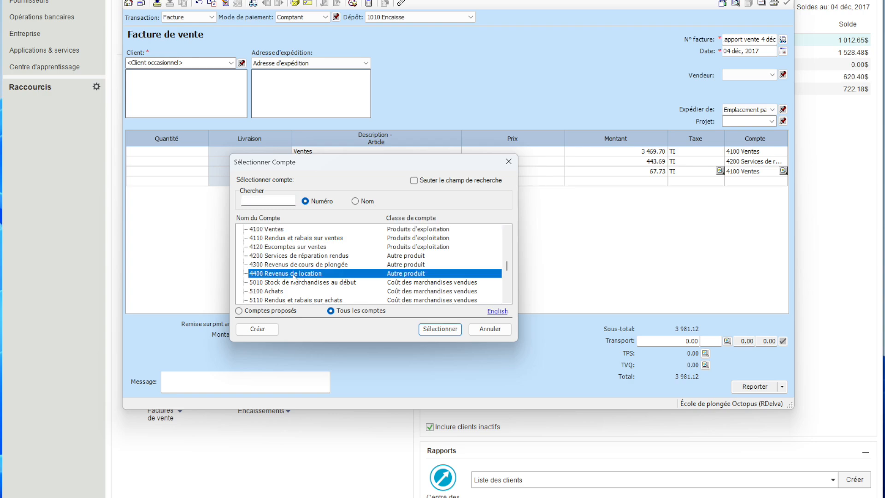
{"action": "left_click", "coordinate": [434, 329]}
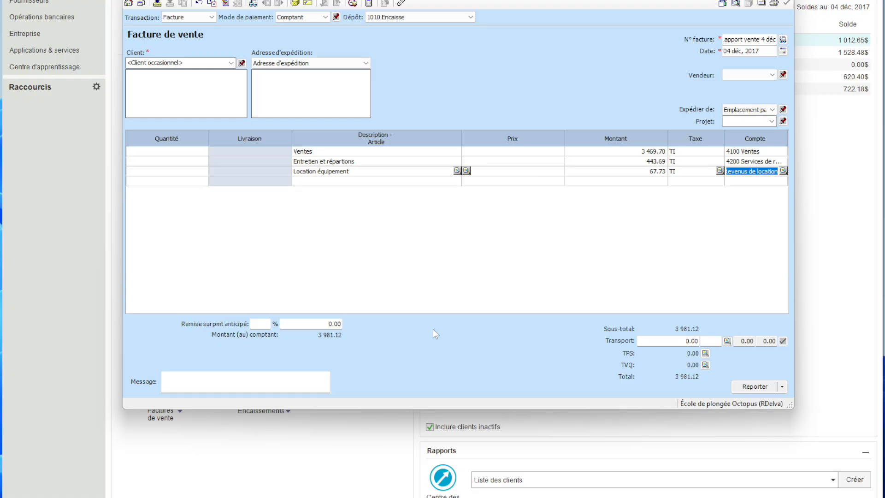
Step: Add a fourth invoice line described "Cours de plongée" with amount 366.84 and taxes-included code TI
{"action": "left_click", "coordinate": [327, 182]}
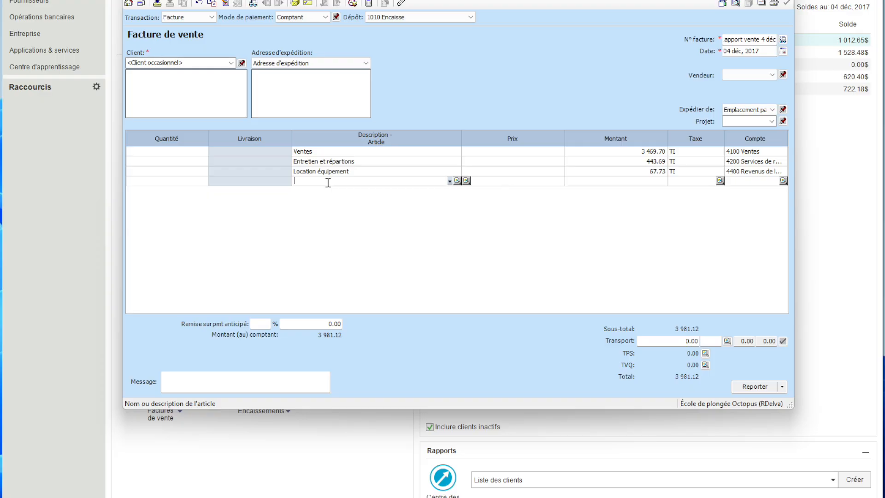
{"action": "type", "text": "Cours de plongée"}
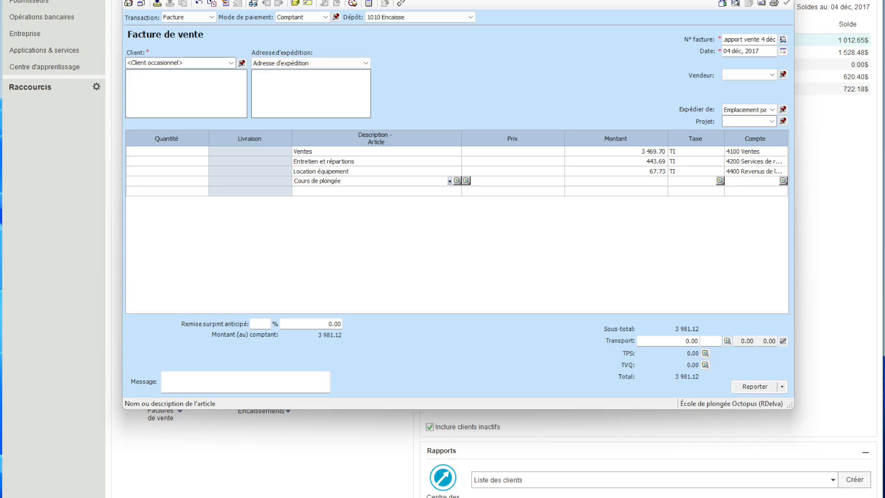
{"action": "key", "text": "Tab"}
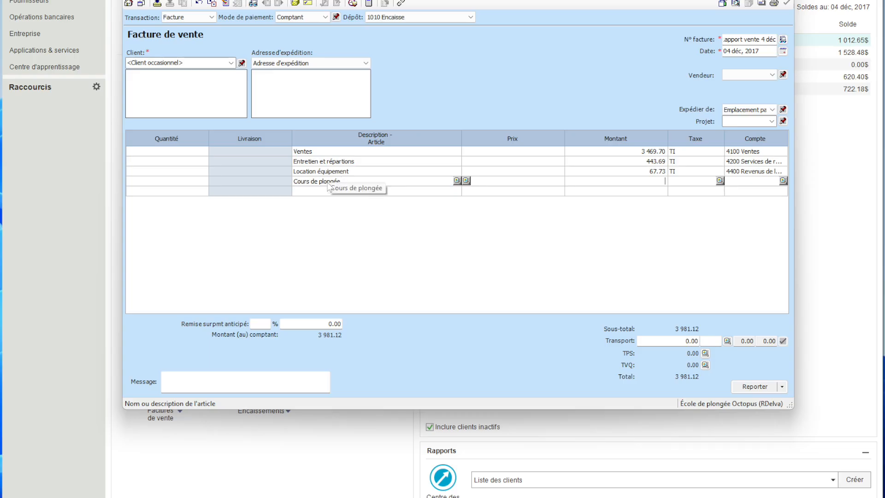
{"action": "type", "text": "366.84"}
{"action": "key", "text": "Tab"}
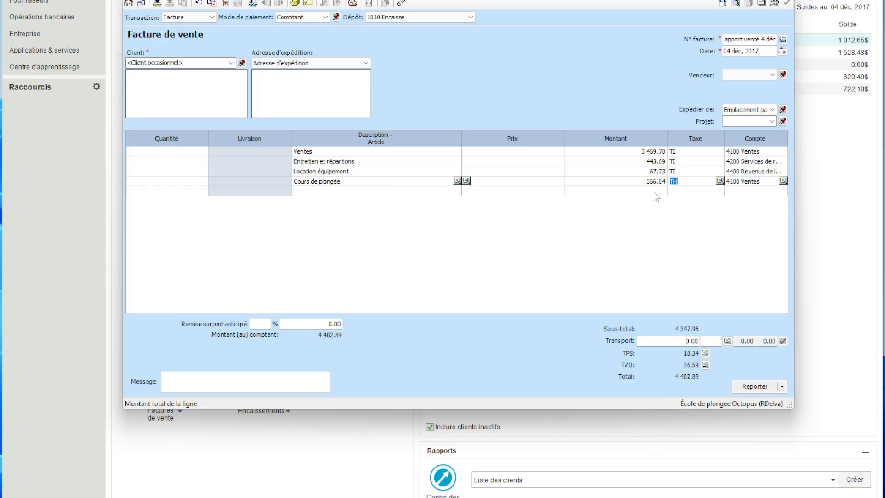
{"action": "left_click", "coordinate": [719, 180]}
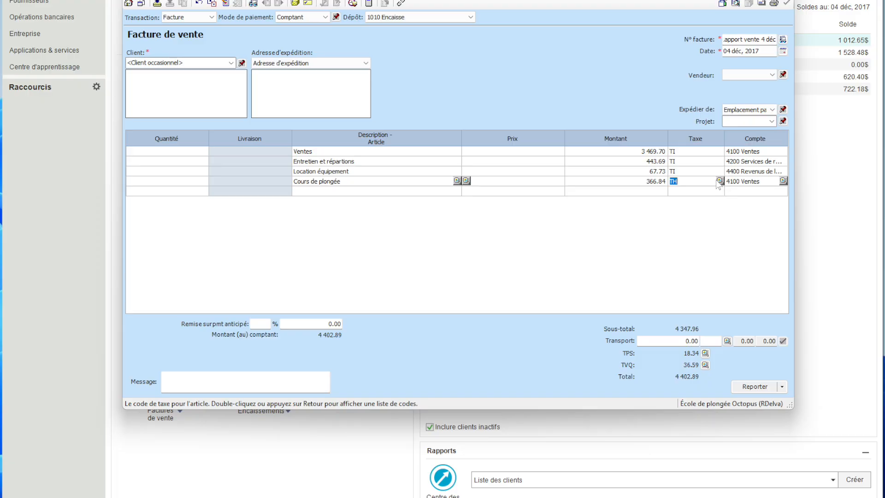
{"action": "left_click", "coordinate": [291, 229]}
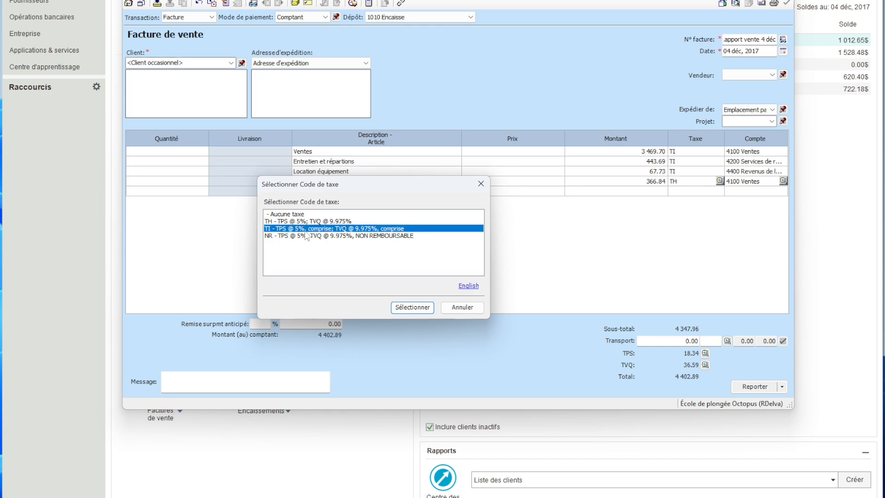
{"action": "left_click", "coordinate": [412, 307]}
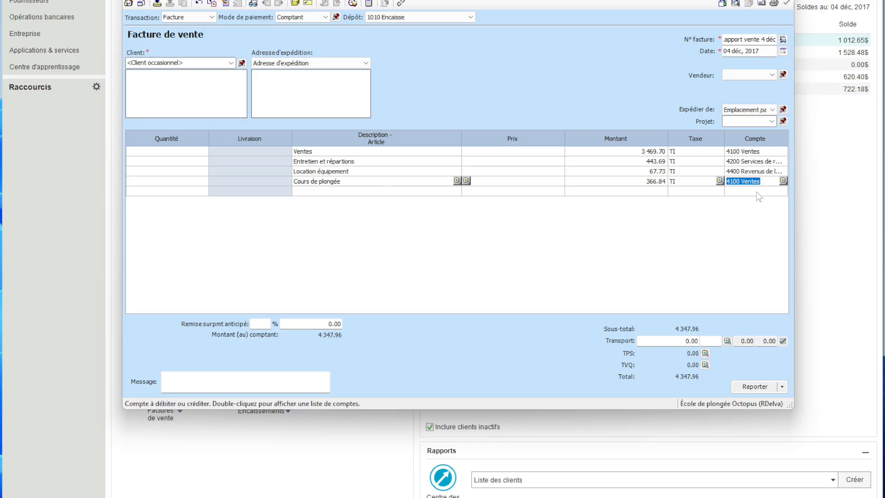
Step: Assign account 4300 Revenus de cours de plongée to the diving course line
{"action": "left_click", "coordinate": [783, 181]}
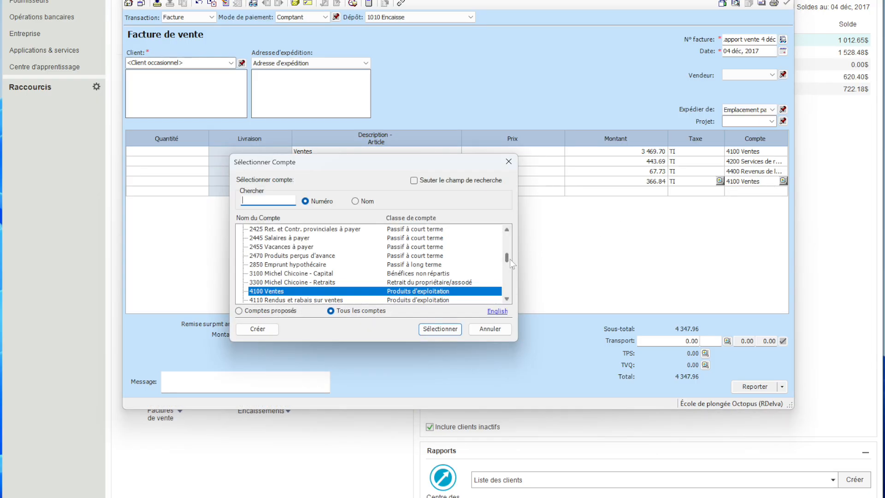
{"action": "scroll", "coordinate": [508, 300], "scroll_direction": "down", "scroll_amount": 2}
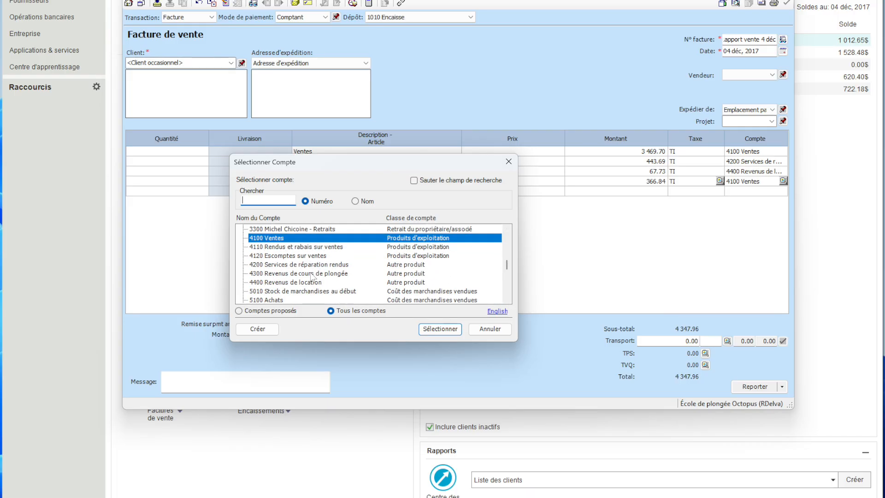
{"action": "left_click", "coordinate": [272, 274]}
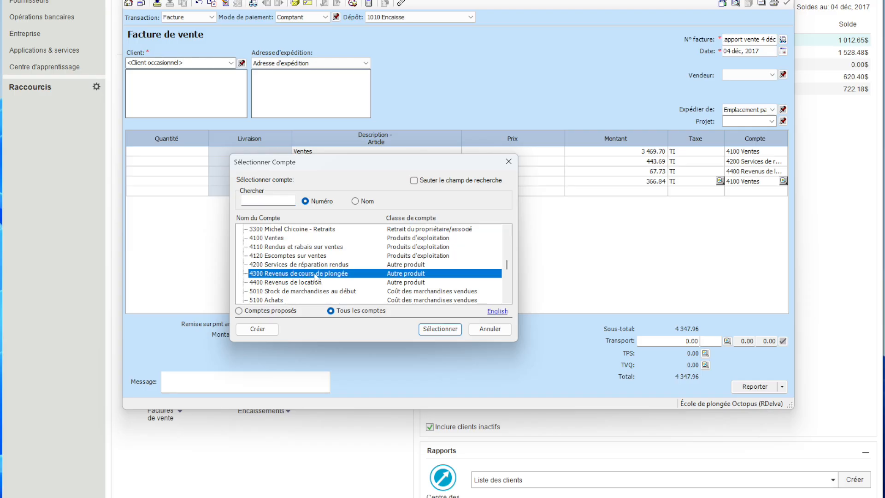
{"action": "left_click", "coordinate": [440, 329]}
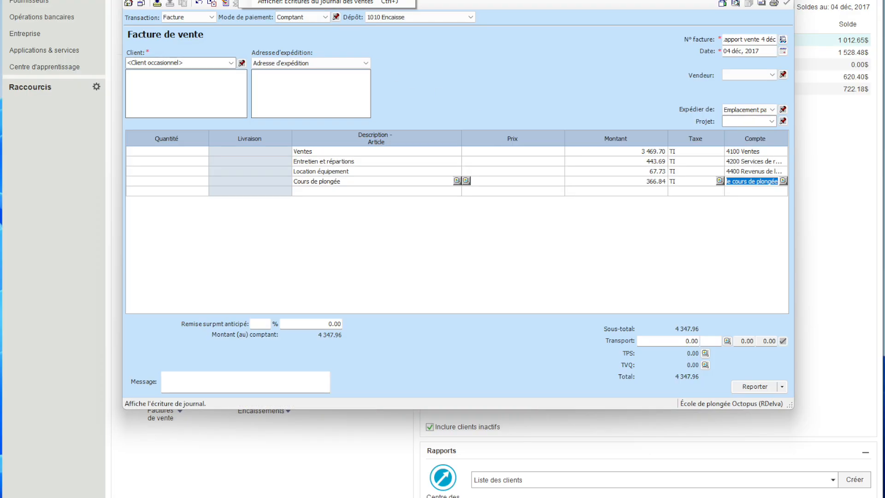
Step: Review the invoice's sales journal entry and post the 4 December cash sales invoice, closing the invoice window
{"action": "left_click", "coordinate": [225, 3]}
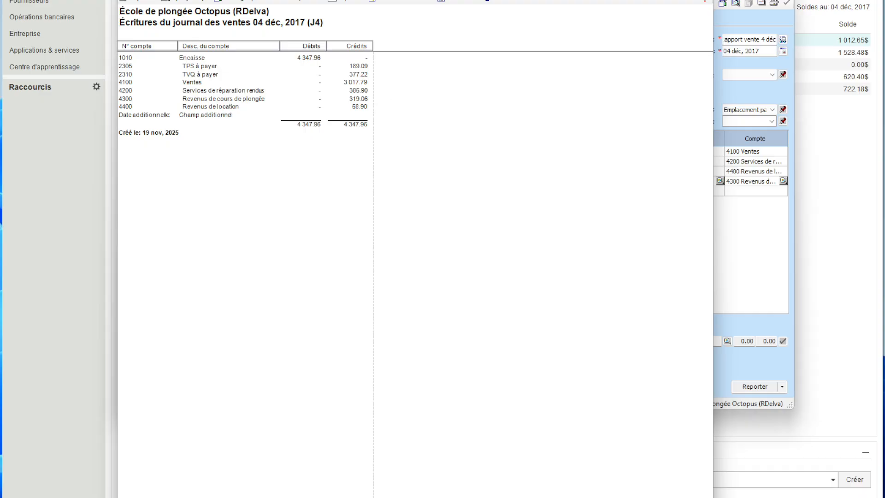
{"action": "key", "text": "Escape"}
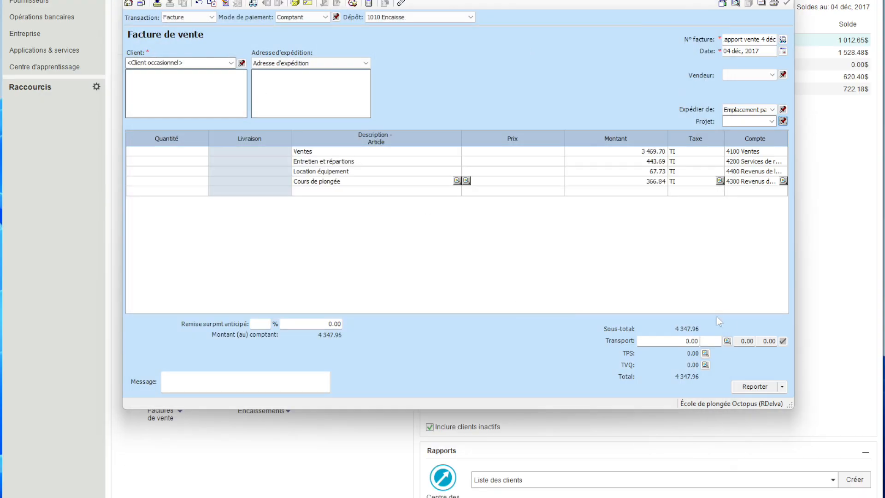
{"action": "left_click", "coordinate": [759, 387]}
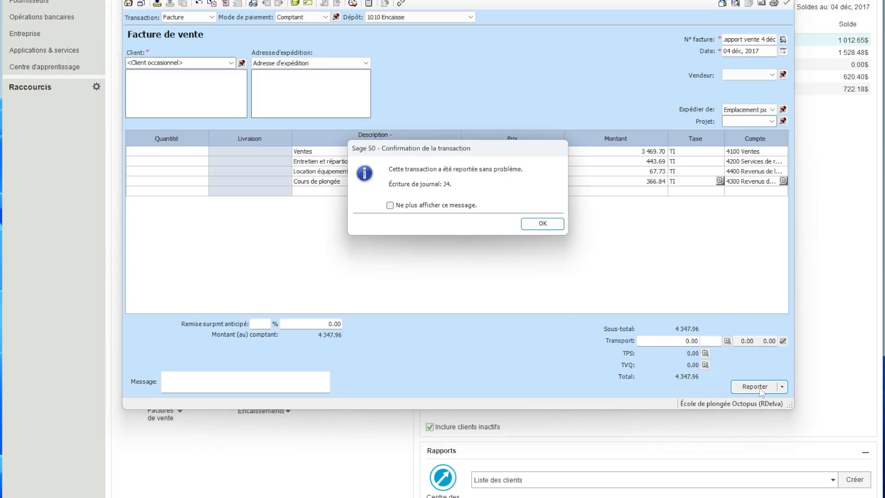
{"action": "left_click", "coordinate": [543, 224]}
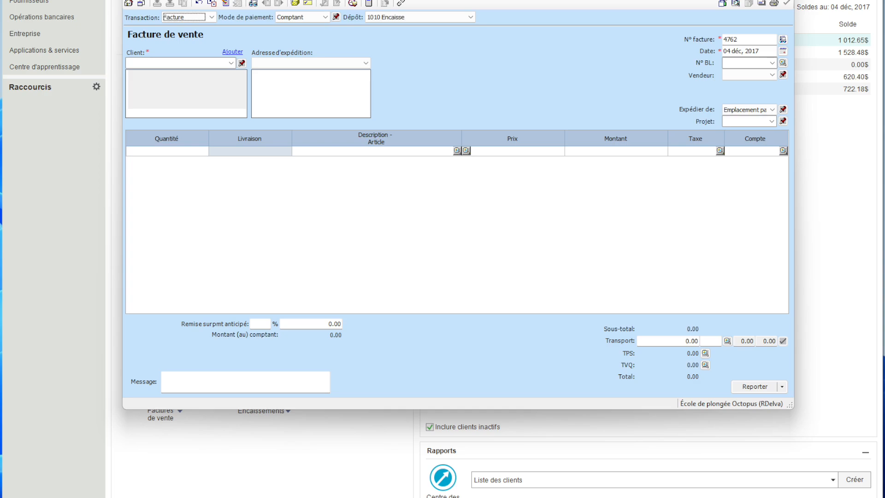
{"action": "left_click", "coordinate": [783, 0]}
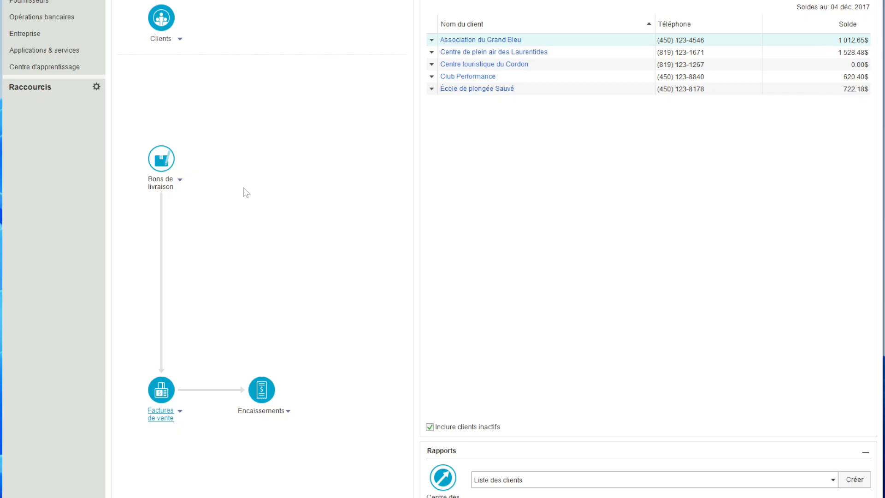